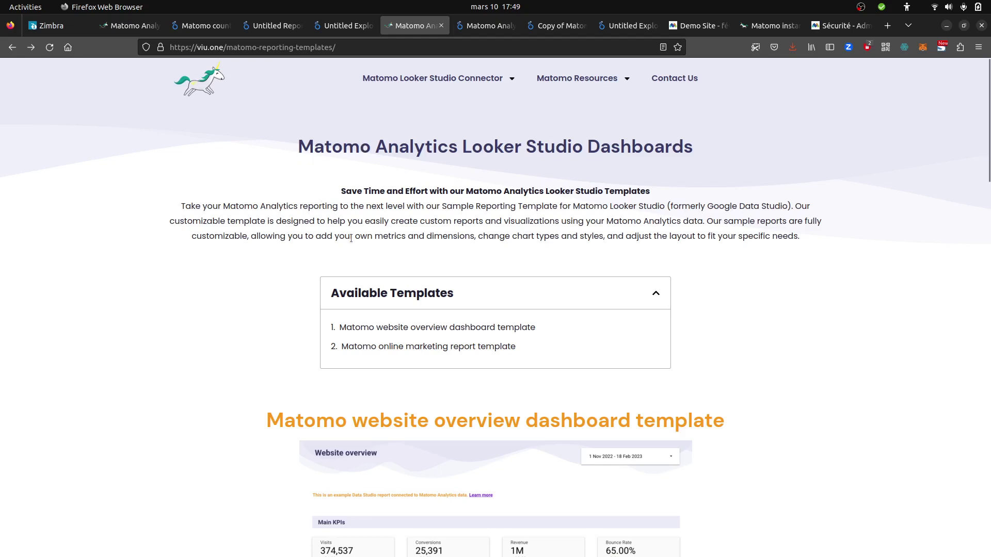
Step: Scroll the viu.one templates page to the Matomo website overview dashboard template preview
scroll(498, 246, down, 2)
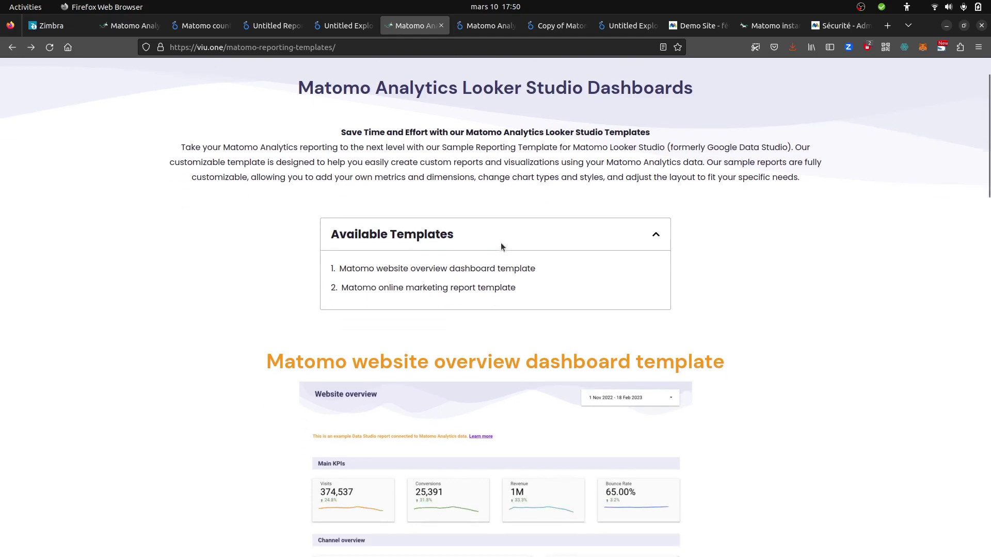
scroll(525, 194, up, 2)
scroll(525, 194, down, 8)
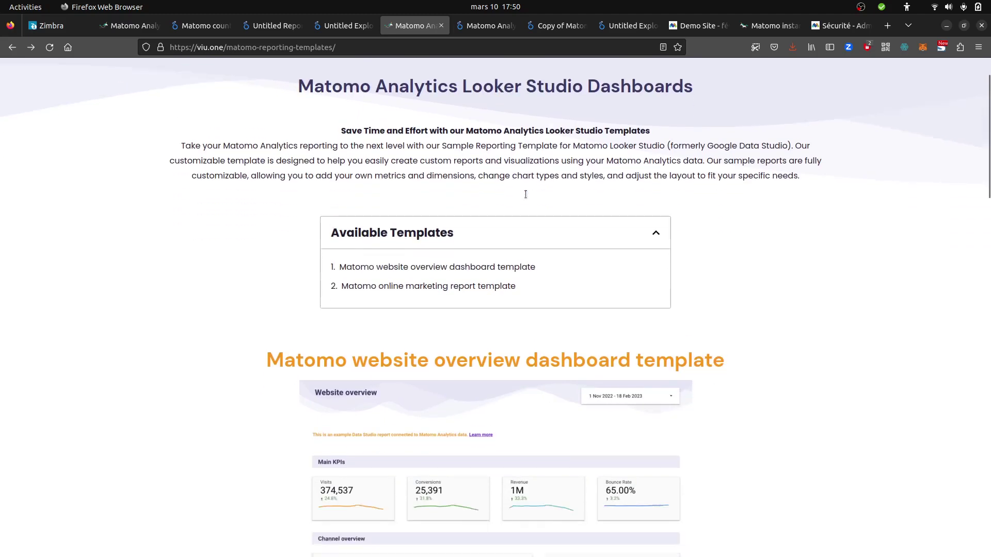
scroll(525, 194, up, 5)
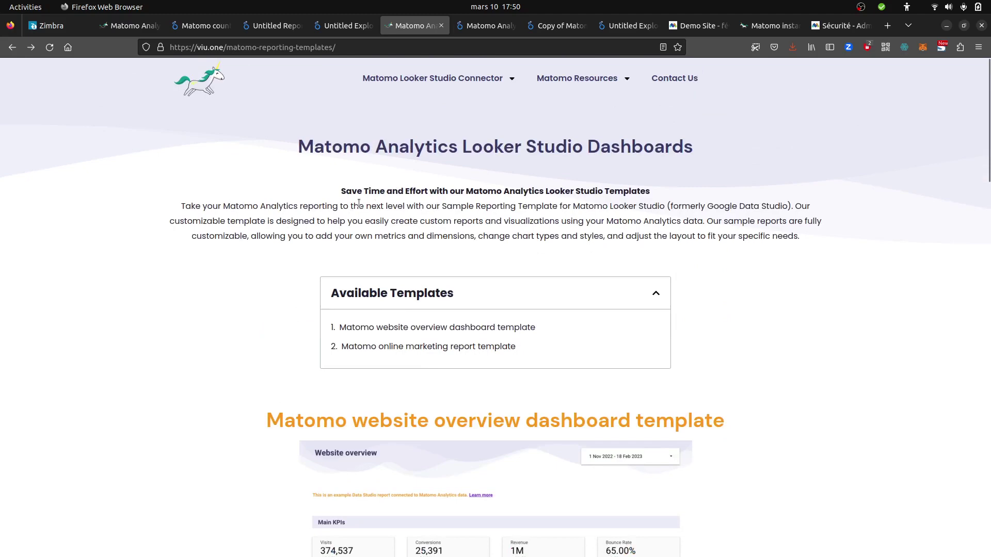
scroll(252, 283, down, 3)
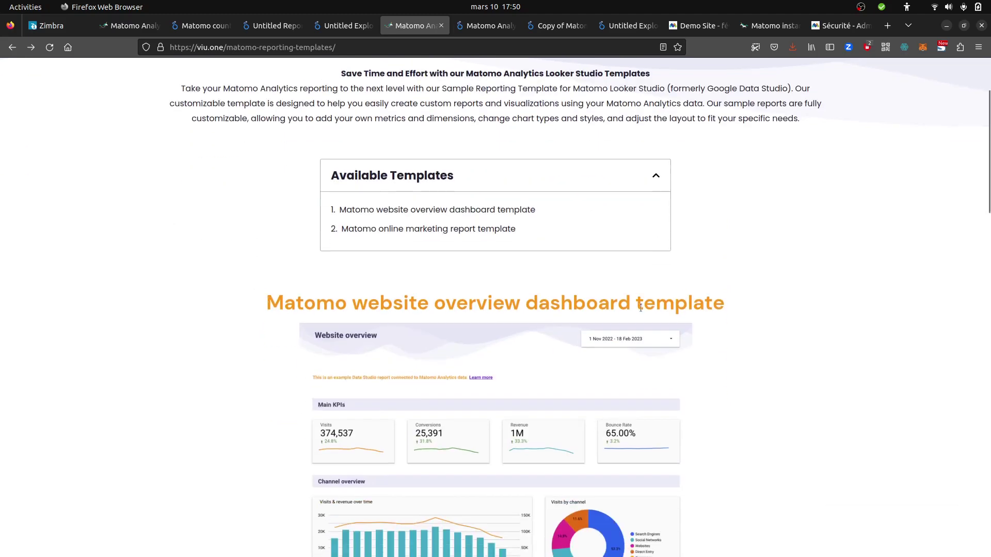
scroll(624, 312, down, 3)
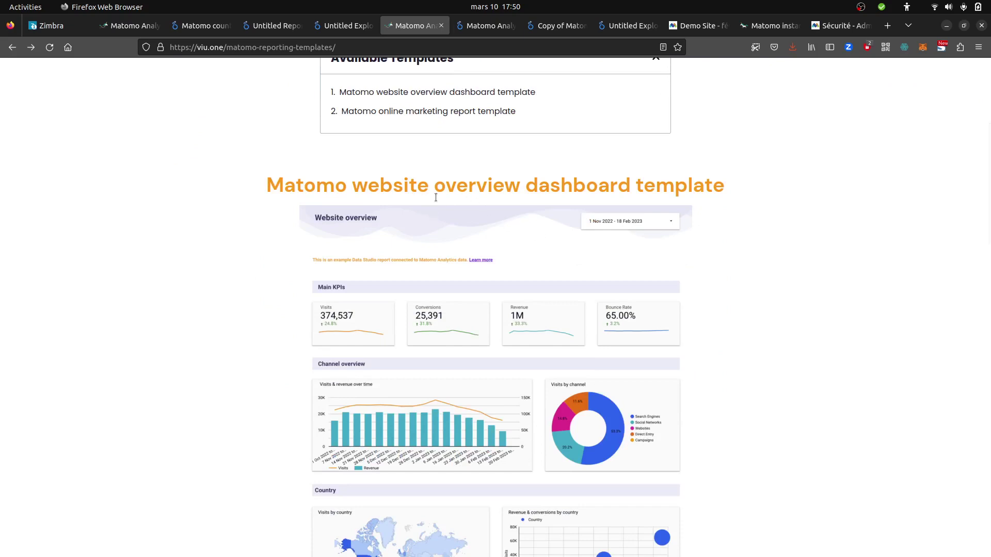
Step: Zoom the page in, read the dashboard preview and setup steps, then zoom back to 110%
key(ctrl+plus)
key(ctrl+plus)
key(ctrl+plus)
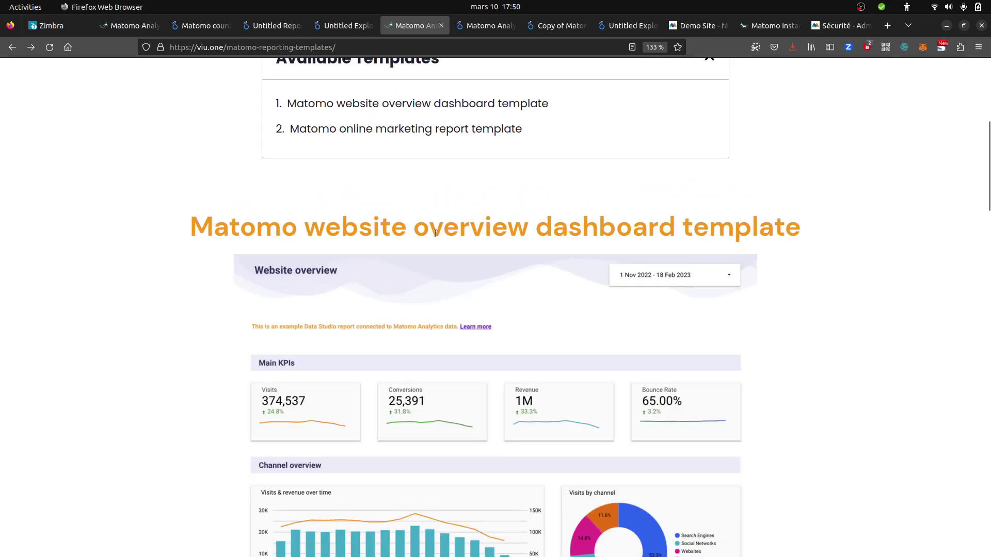
scroll(431, 252, down, 3)
scroll(433, 250, up, 3)
scroll(475, 249, down, 5)
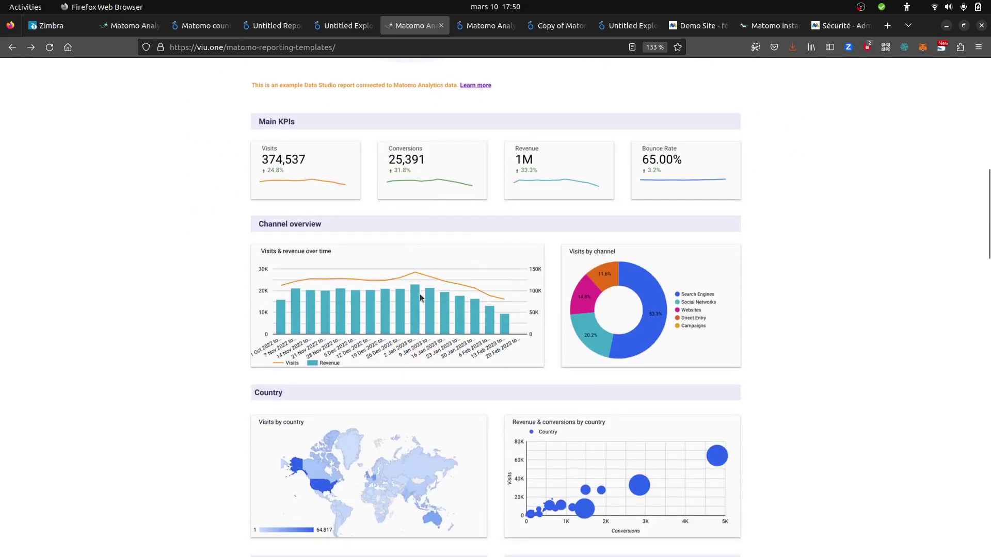
scroll(420, 296, down, 6)
scroll(420, 299, down, 19)
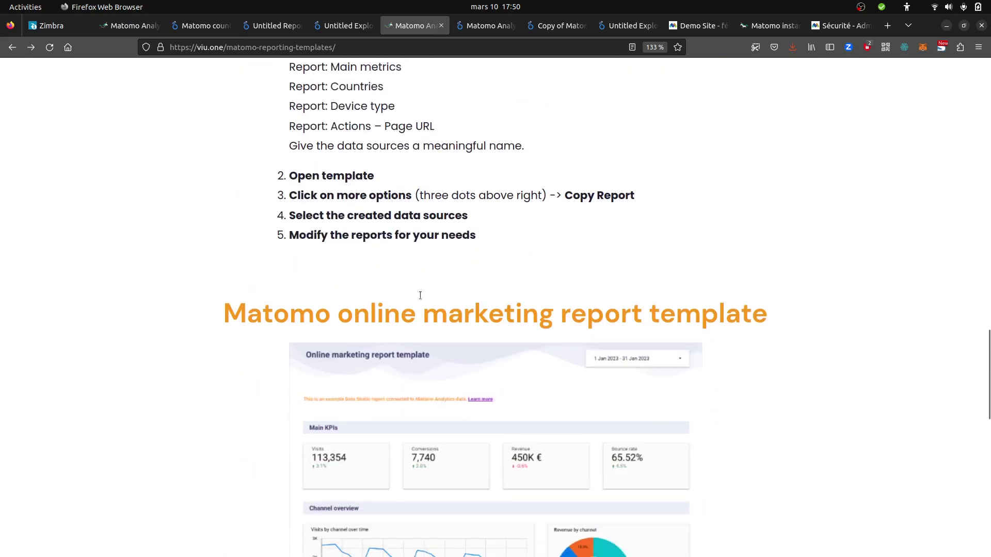
scroll(421, 300, up, 18)
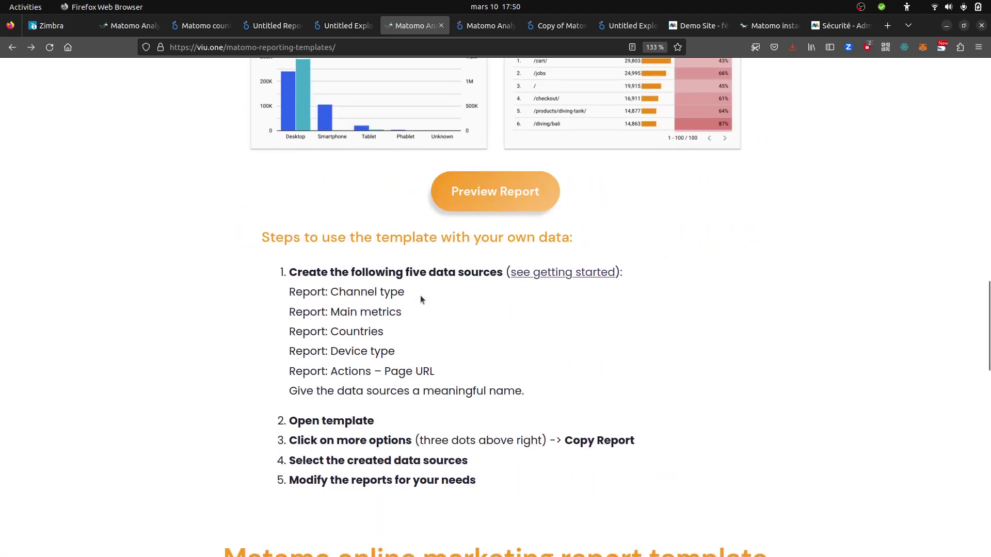
scroll(420, 300, up, 3)
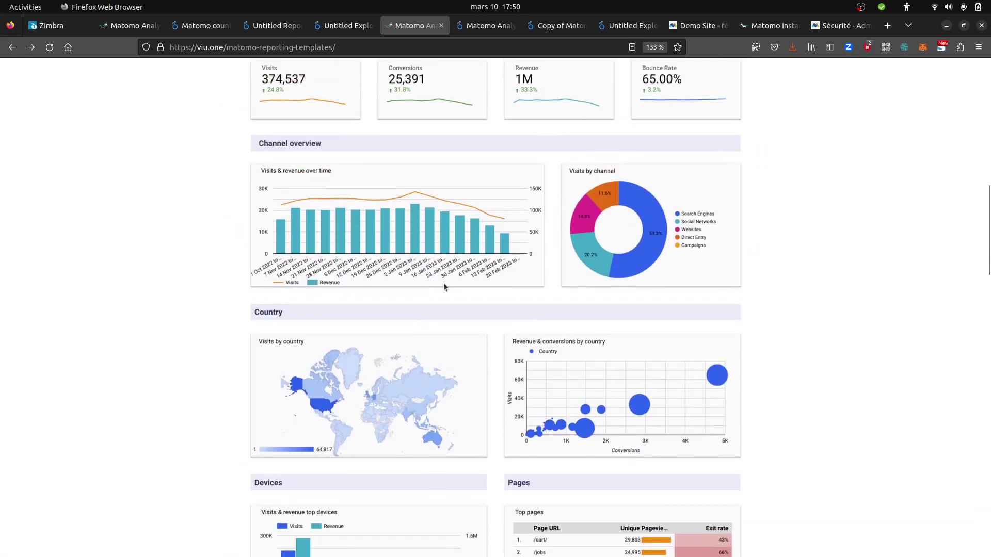
scroll(444, 287, down, 5)
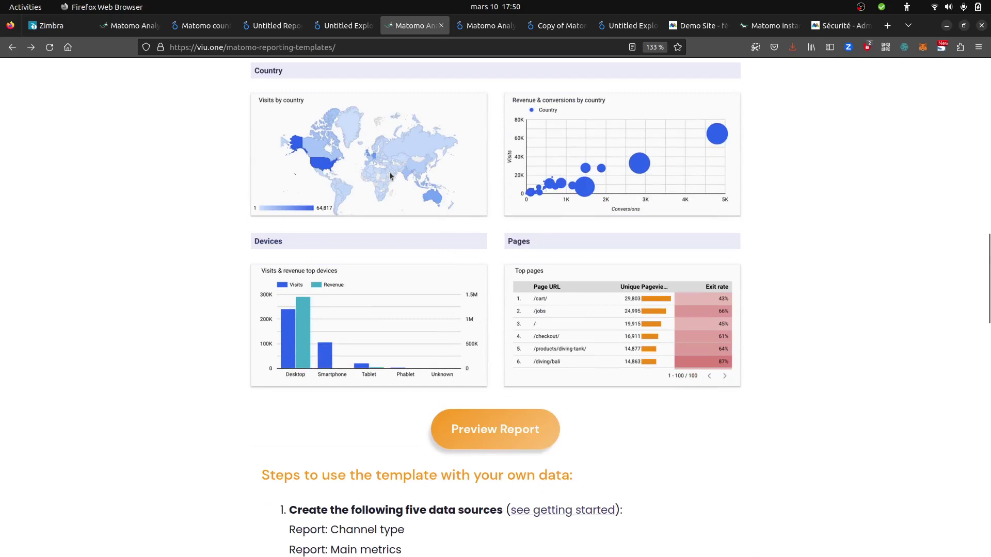
scroll(390, 175, up, 2)
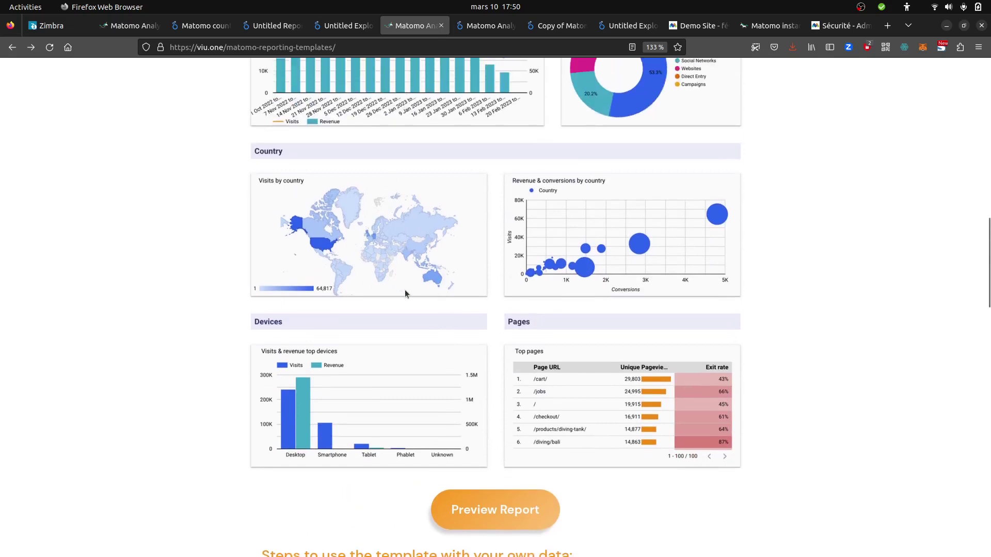
scroll(405, 291, up, 7)
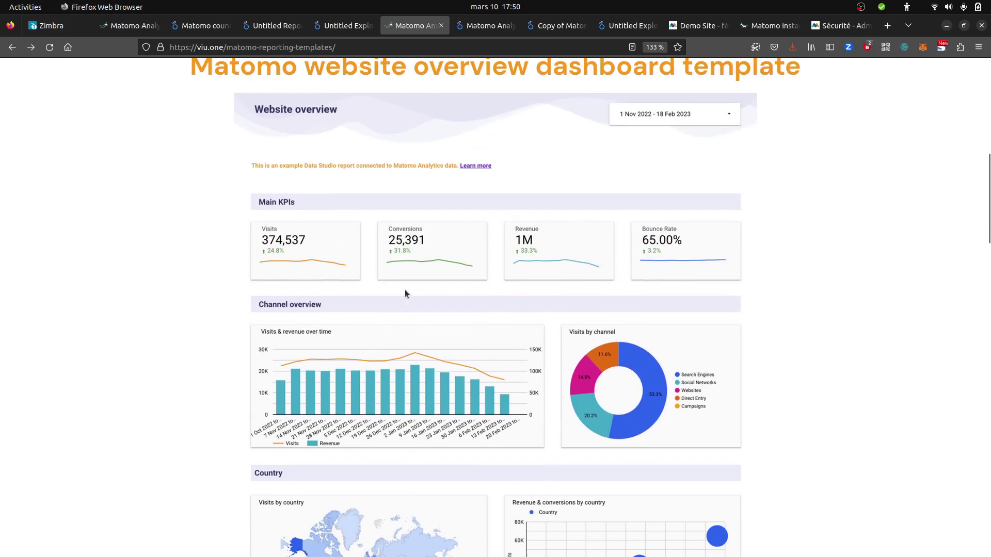
scroll(331, 338, up, 5)
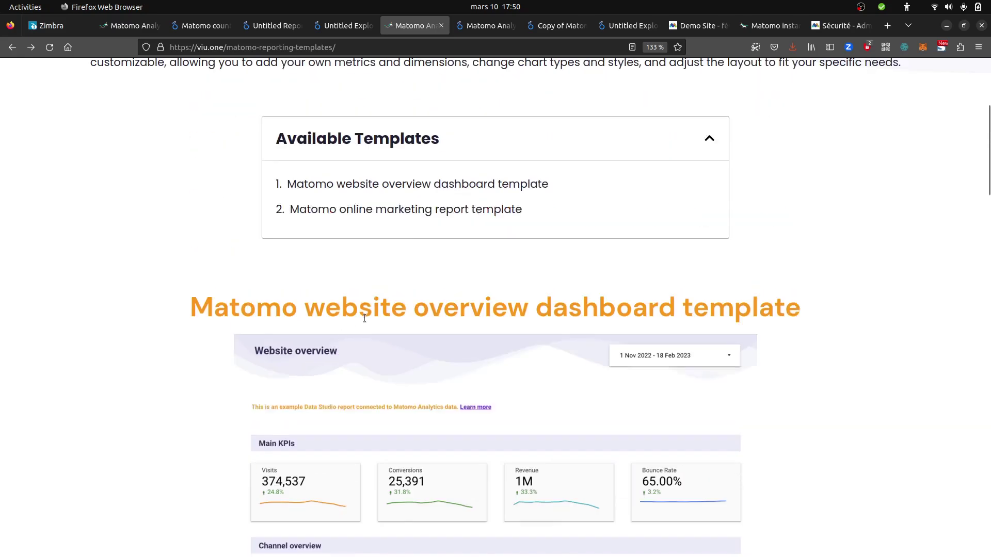
scroll(364, 322, down, 2)
scroll(364, 322, down, 14)
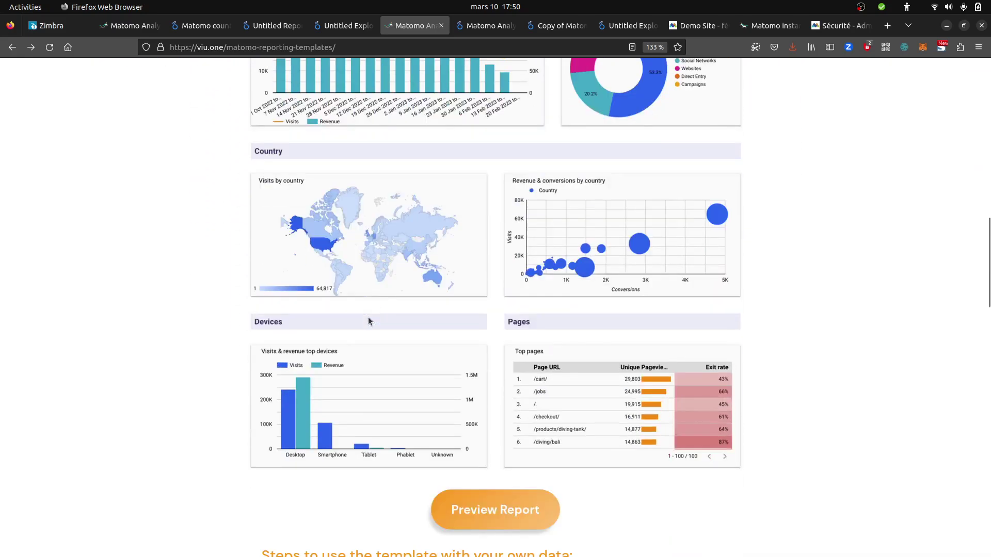
scroll(369, 321, down, 3)
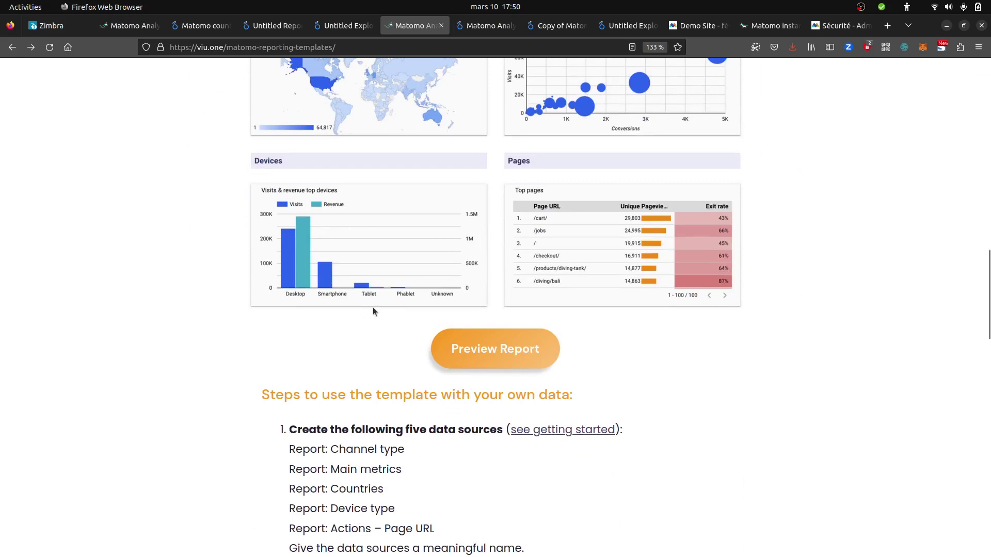
key(ctrl+minus)
key(ctrl+minus)
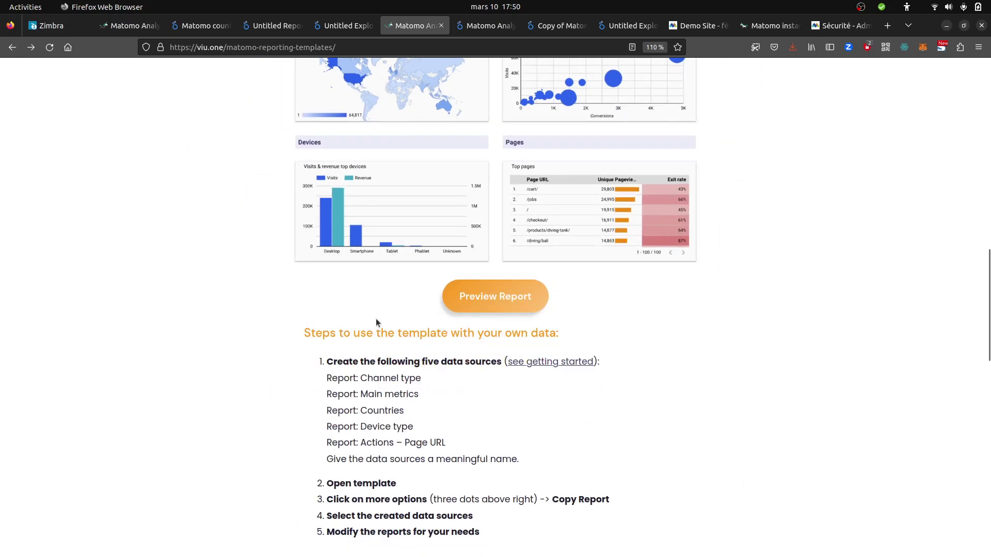
scroll(397, 342, up, 2)
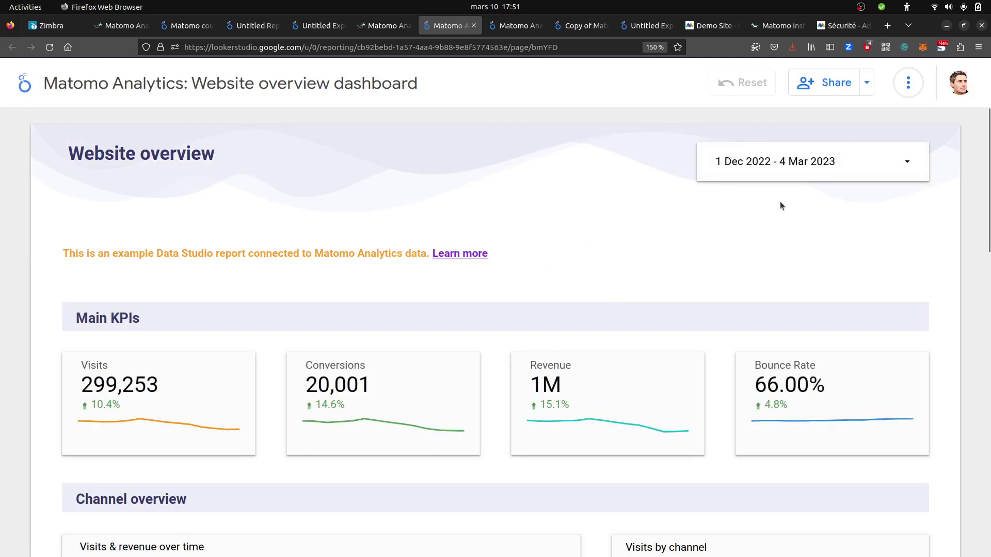
Step: Review the data source mapping in the Make a copy dialog, then cancel without copying
scroll(637, 237, down, 5)
scroll(636, 237, up, 3)
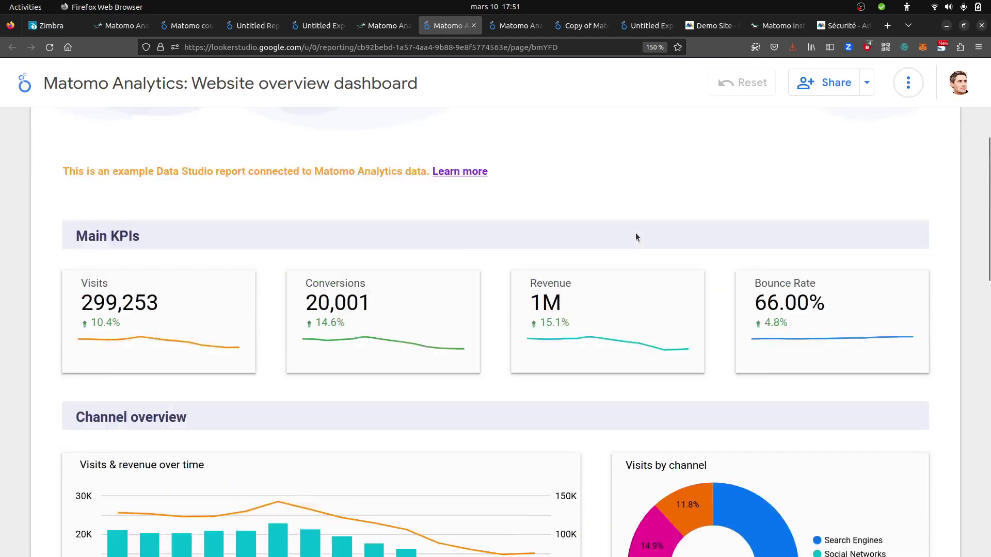
scroll(636, 237, up, 2)
click(908, 83)
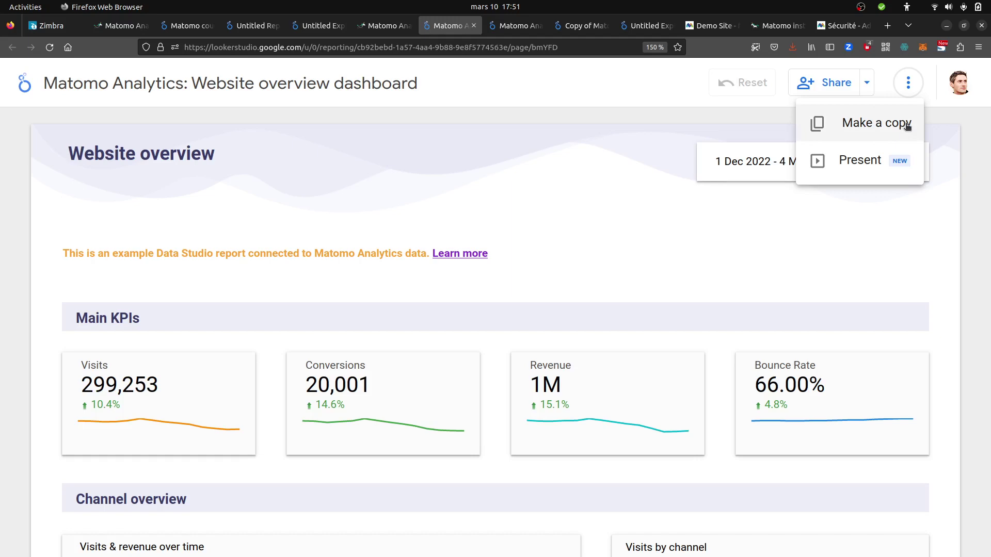
click(848, 124)
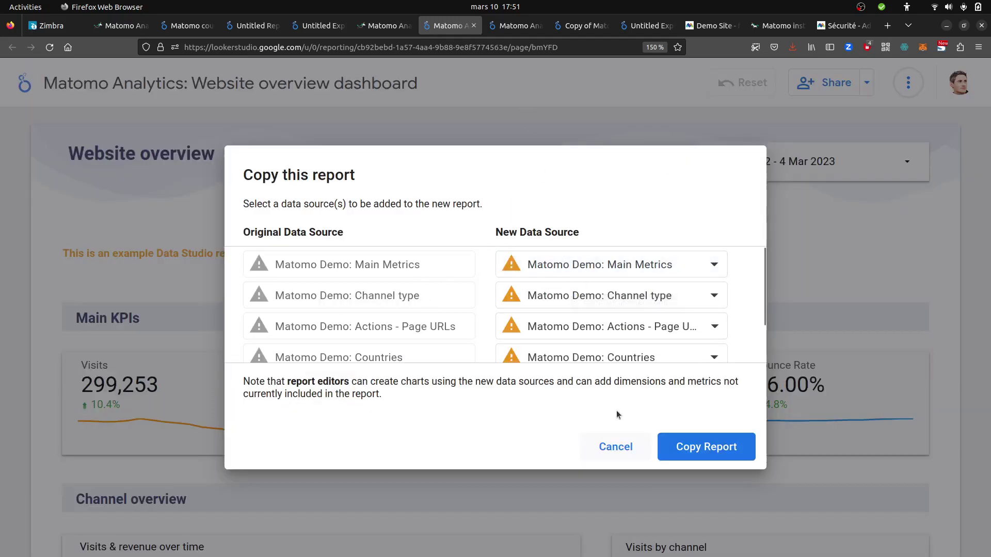
click(617, 452)
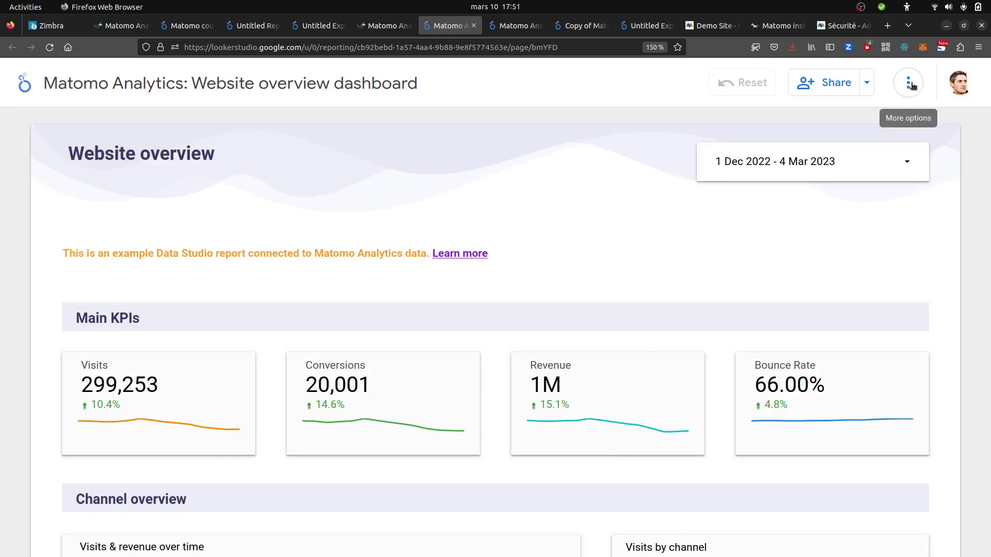
Step: Back on the viu.one templates page, highlight the setup steps and five required data source reports
click(384, 26)
scroll(413, 329, down, 4)
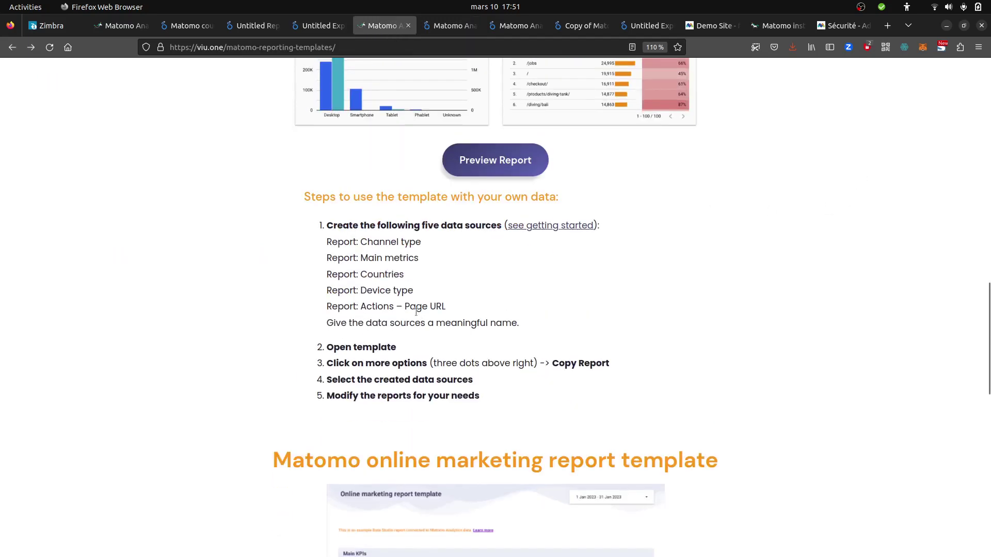
drag(304, 196, 567, 204)
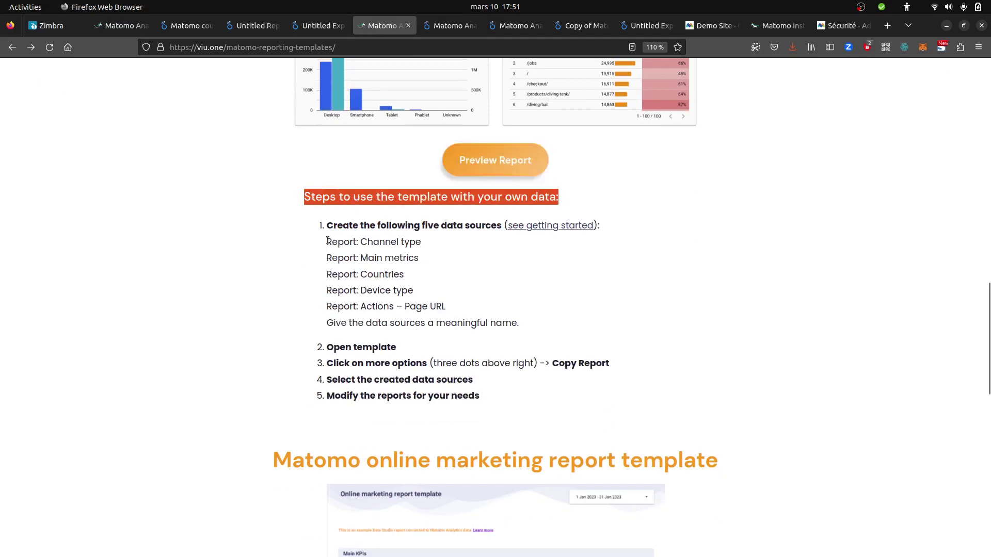
drag(327, 241, 441, 315)
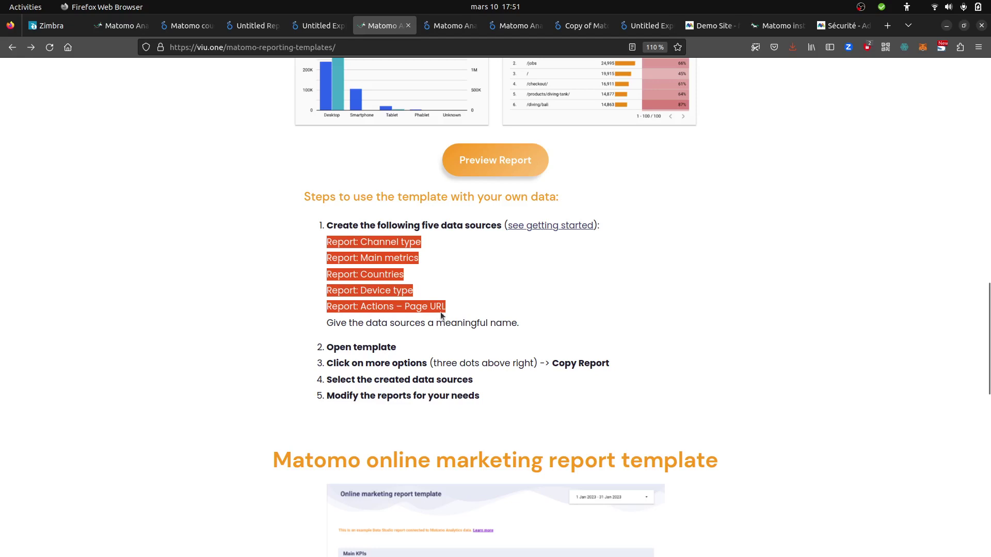
click(444, 307)
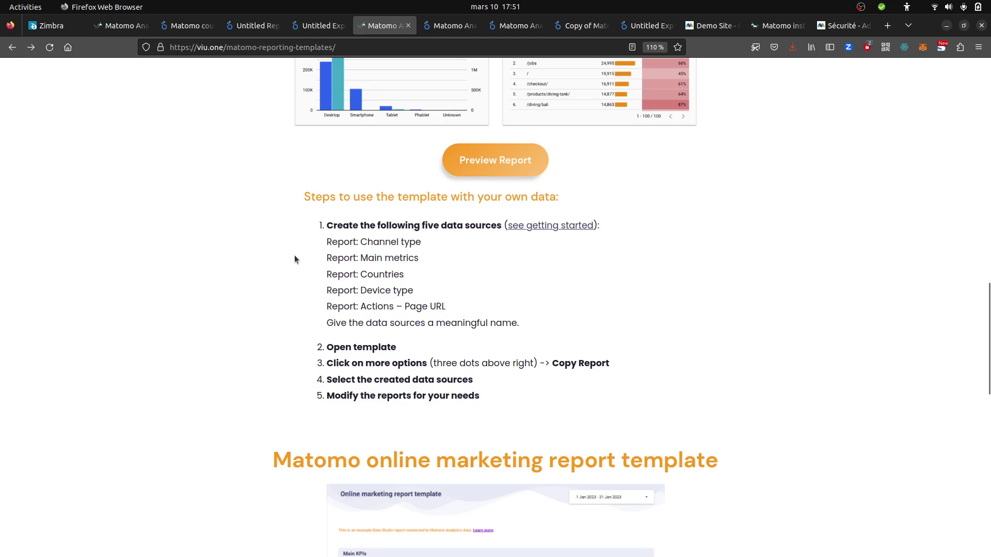
Step: Go to the VIU.one Matomo Instances page showing the connected instance
click(130, 30)
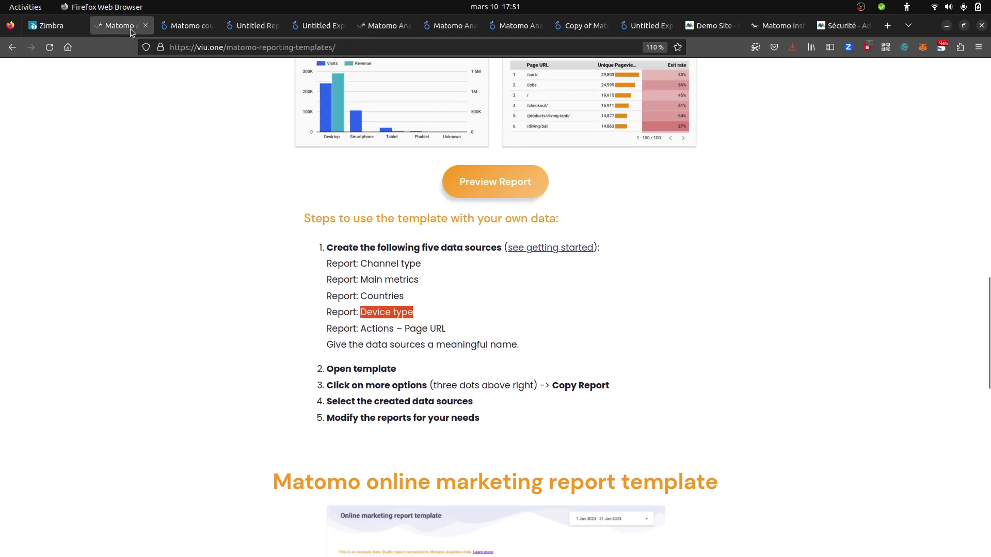
scroll(184, 131, up, 4)
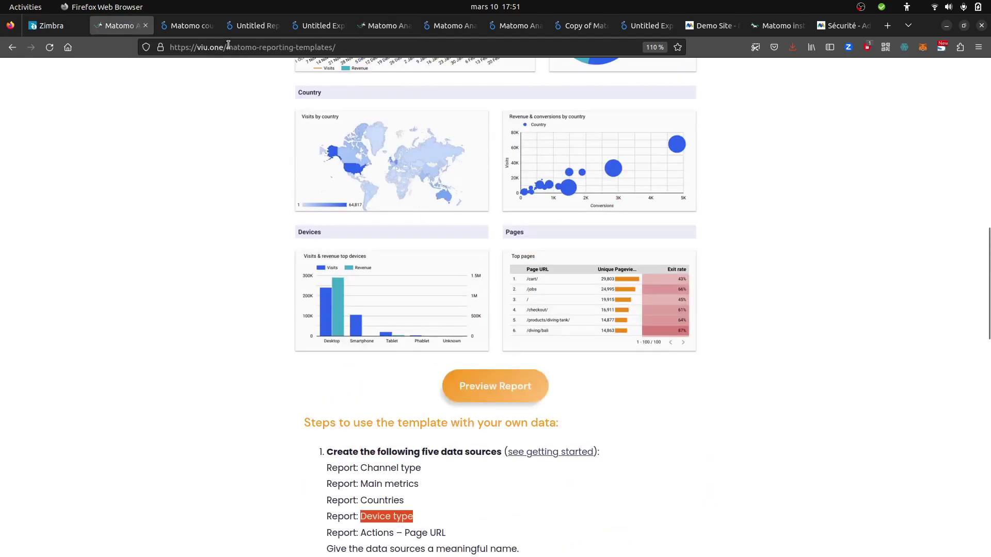
scroll(221, 109, up, 5)
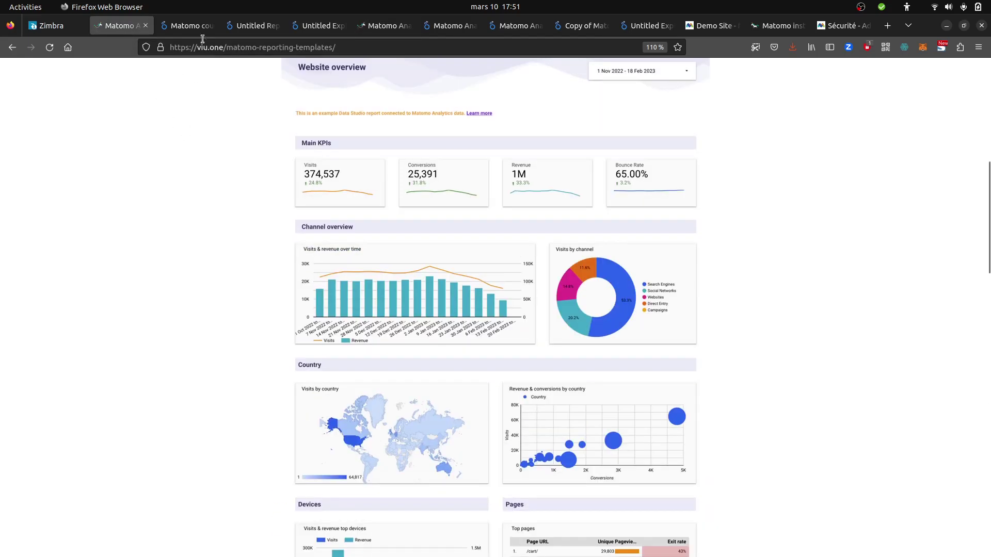
click(383, 26)
click(788, 29)
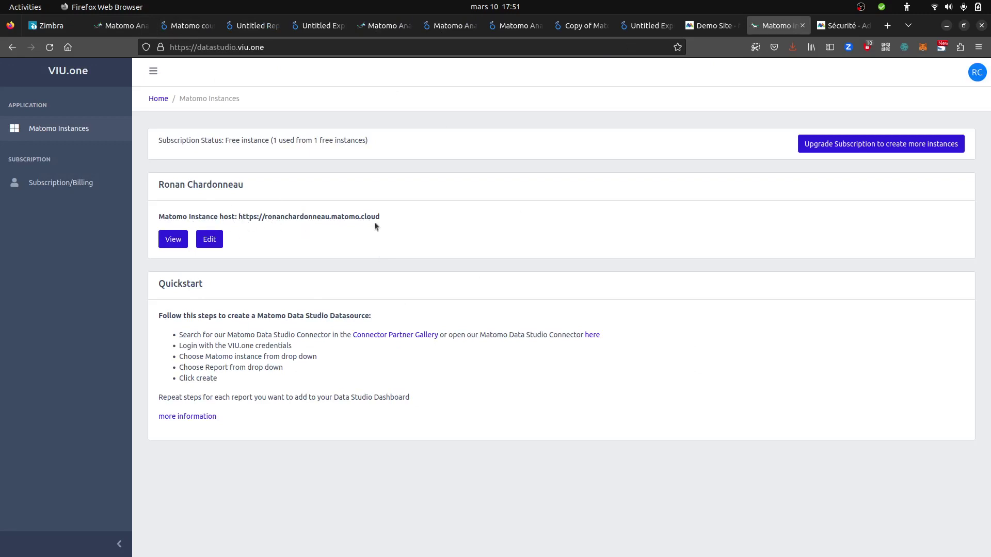
Step: Return to the Looker Studio home page at lookerstudio.google.com and create a new data source
click(447, 32)
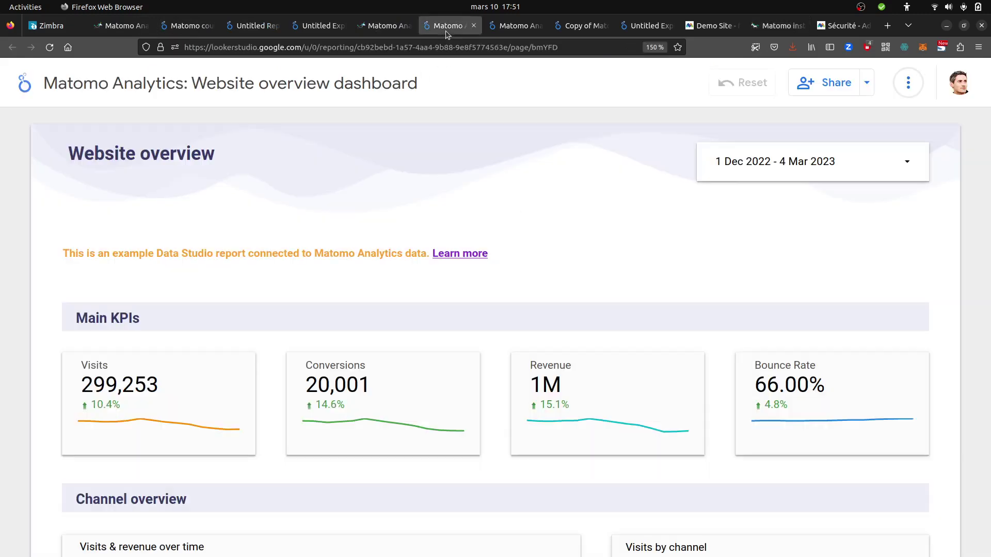
key(ctrl+Tab)
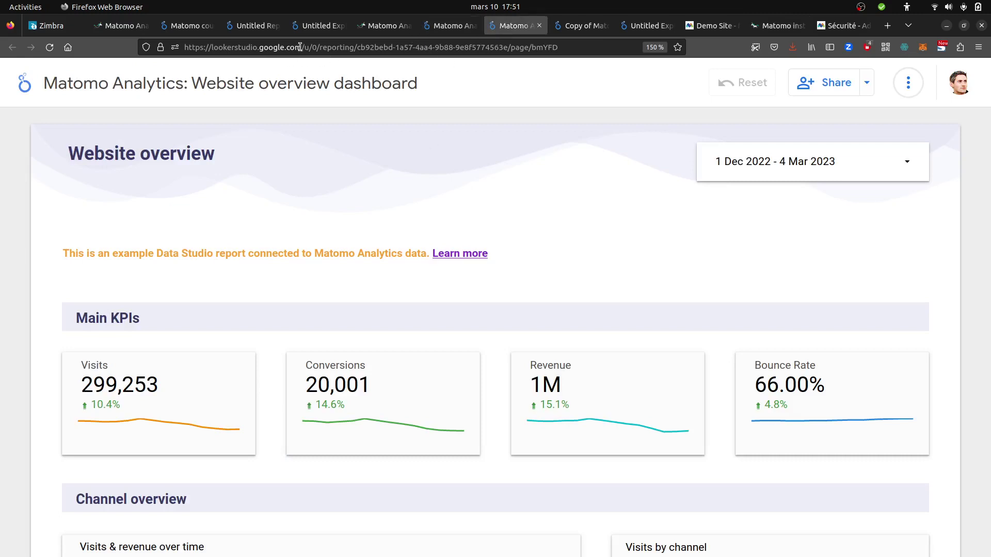
drag(300, 47, 566, 55)
key(BackSpace)
key(Return)
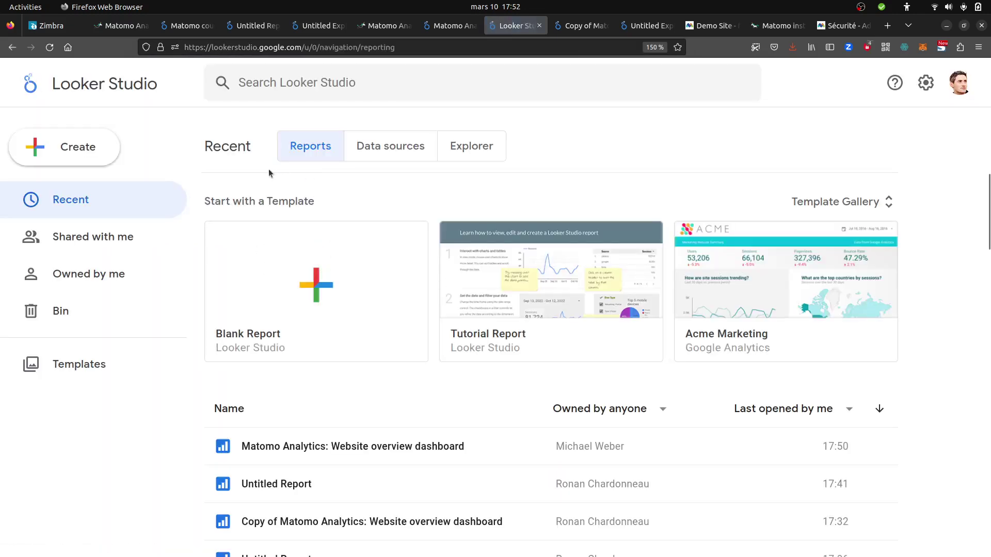
click(97, 148)
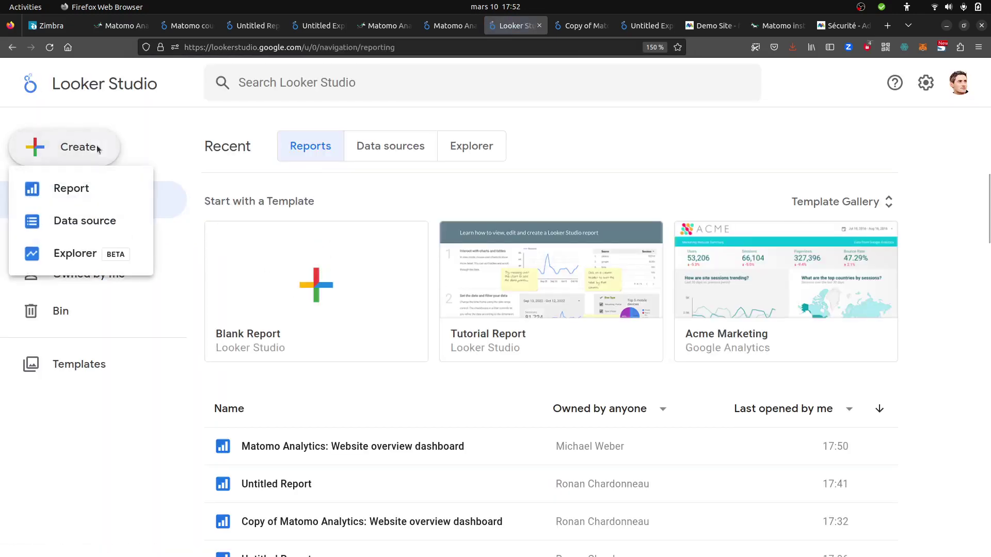
click(77, 222)
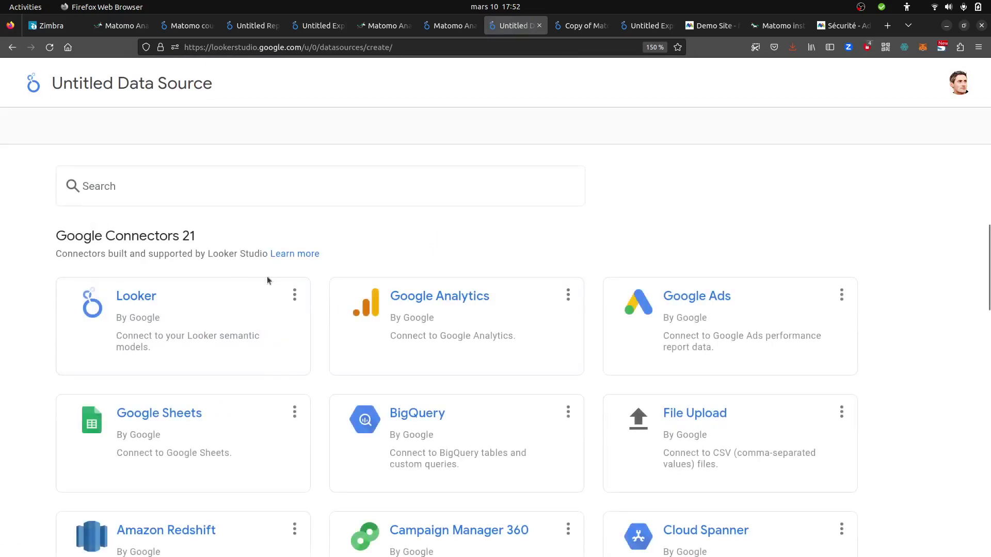
Step: Search connectors for 'viu' and pick the Matomo Analytics connector
click(139, 83)
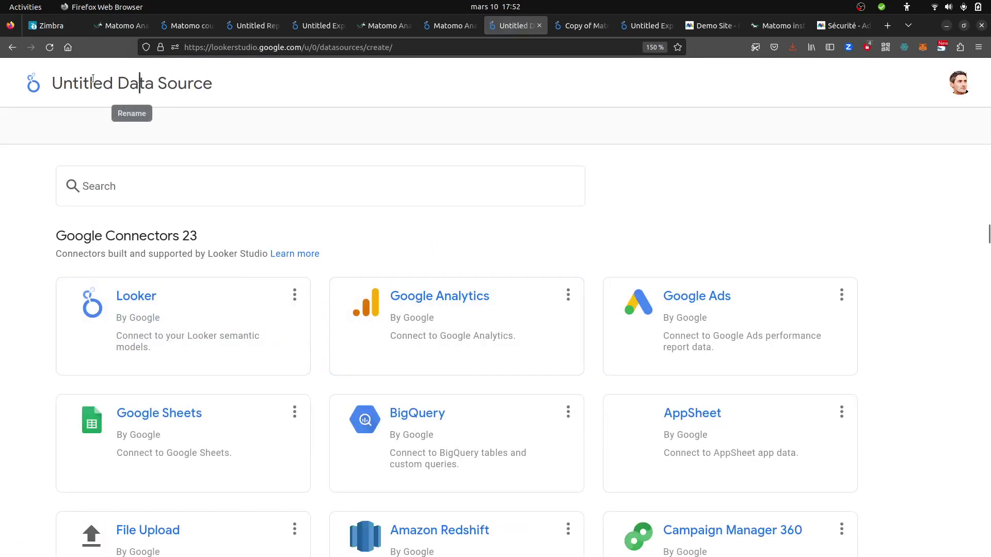
drag(103, 105, 203, 85)
click(168, 197)
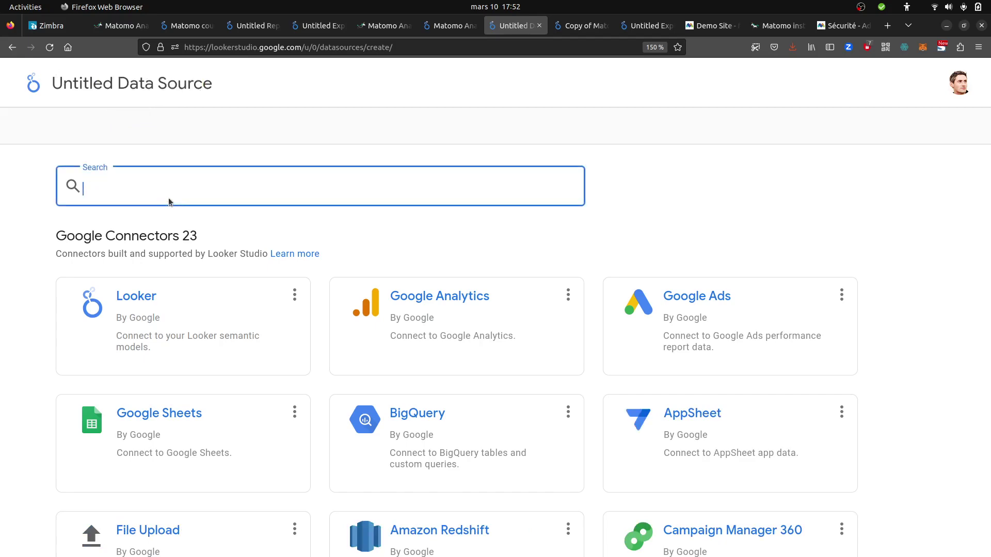
text(vu)
key(BackSpace)
text(iu)
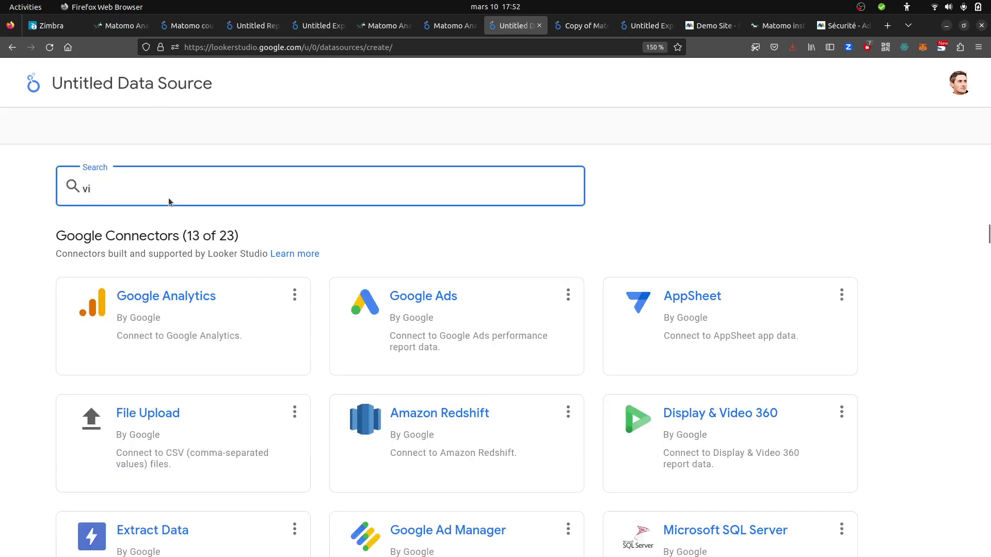
click(197, 466)
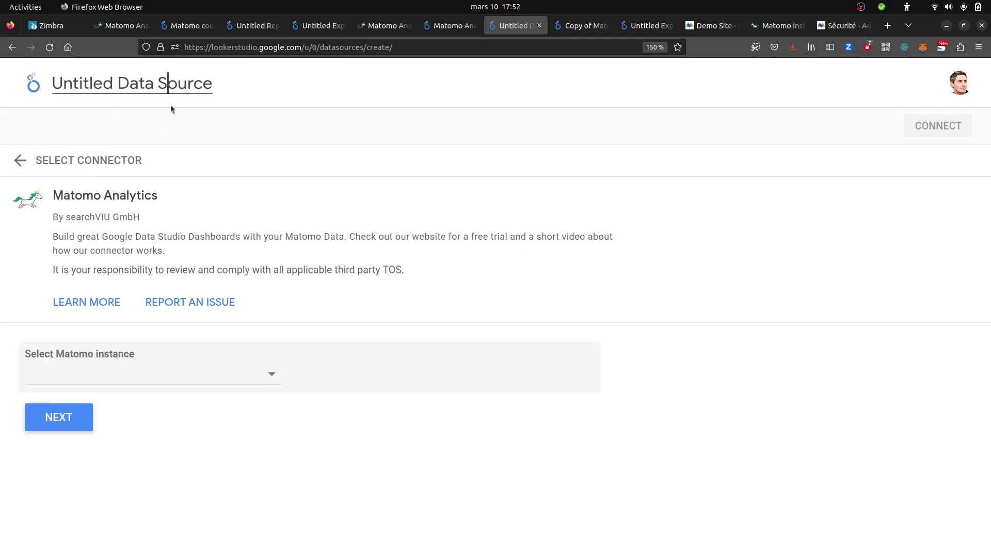
Step: Rename the data source to 'France'
key(ctrl+a)
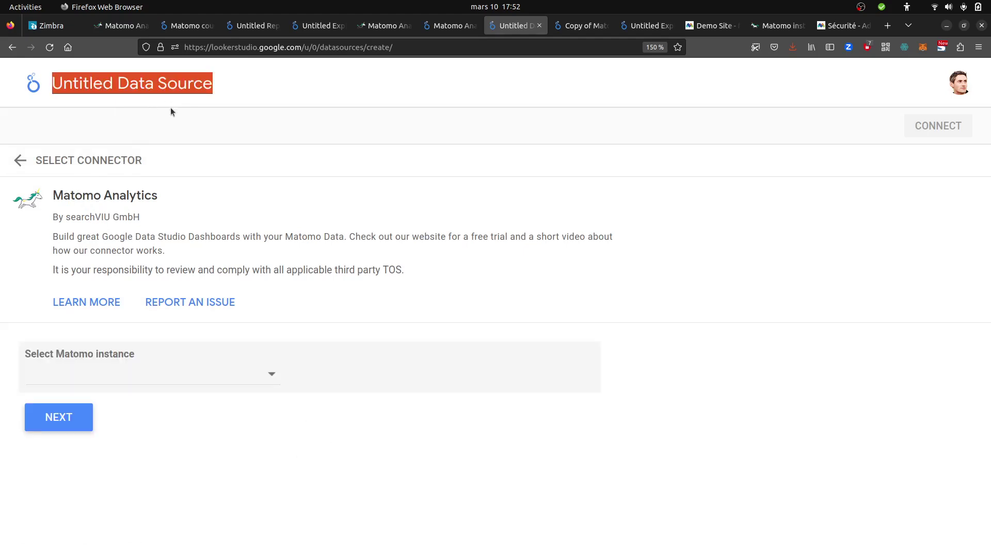
text(cou)
key(BackSpace)
key(BackSpace)
key(BackSpace)
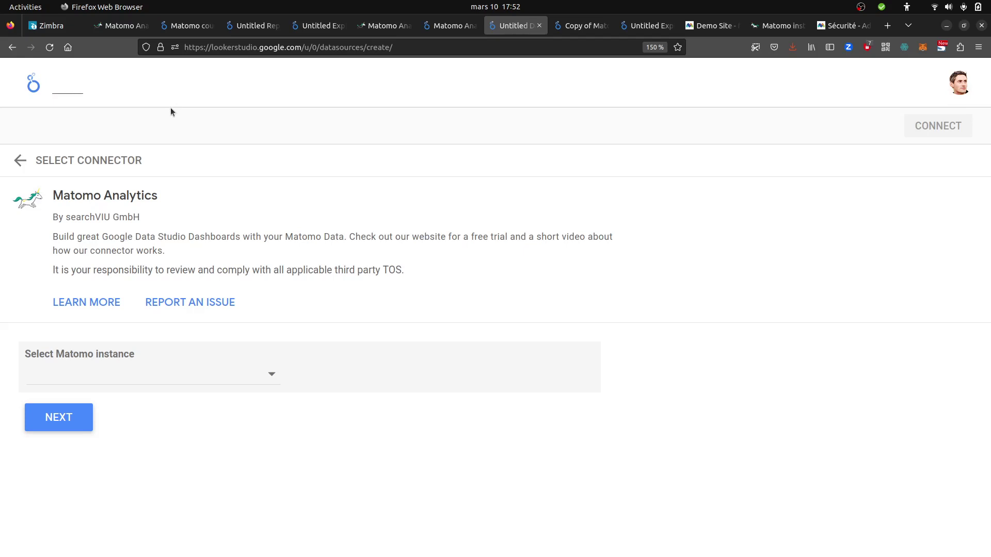
text(France)
Step: Choose the account's Matomo instance, then select the Démo Matomo site and continue
click(125, 376)
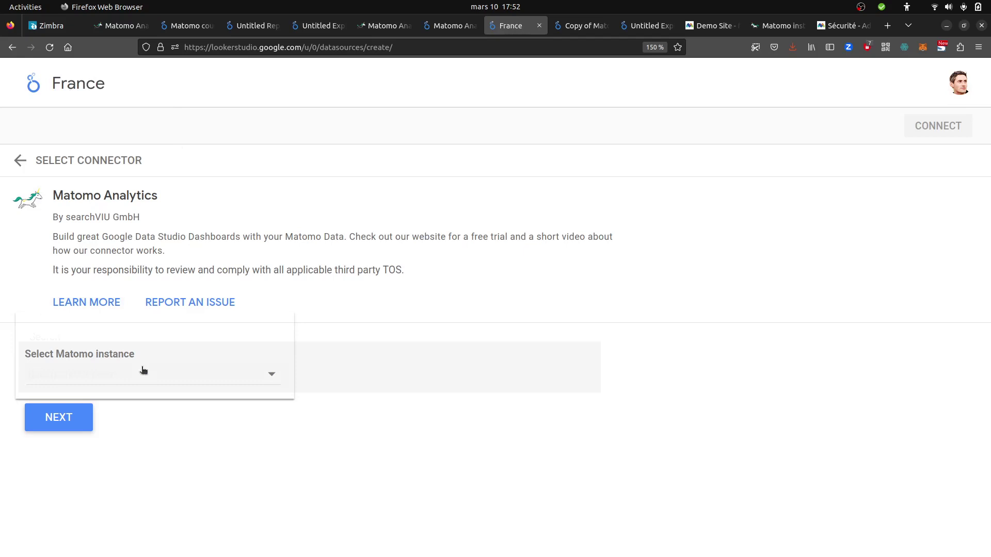
click(127, 384)
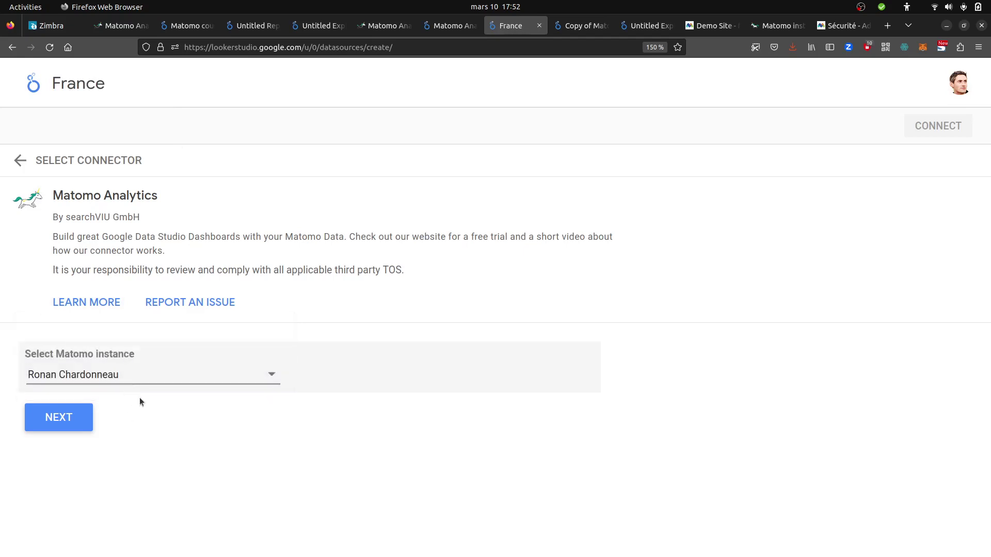
click(80, 413)
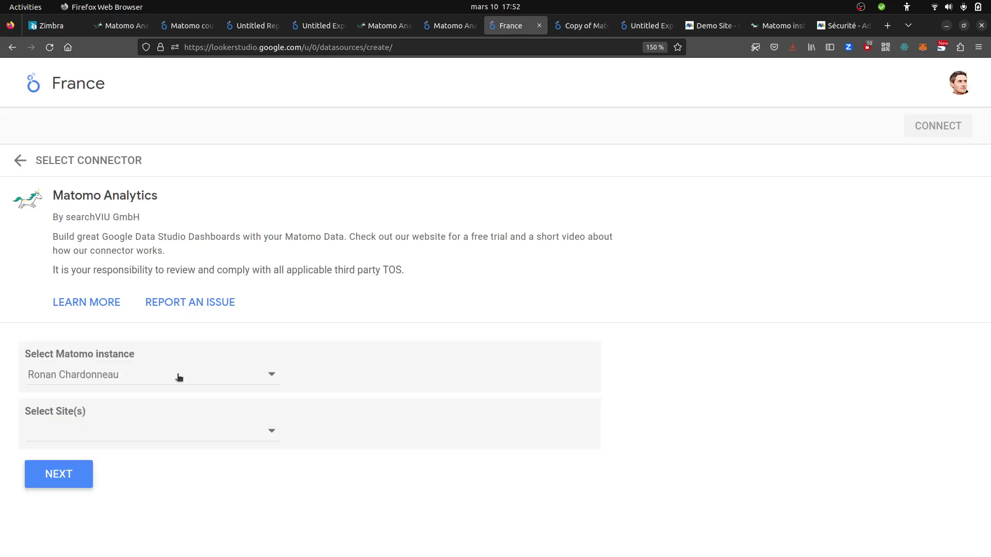
click(96, 424)
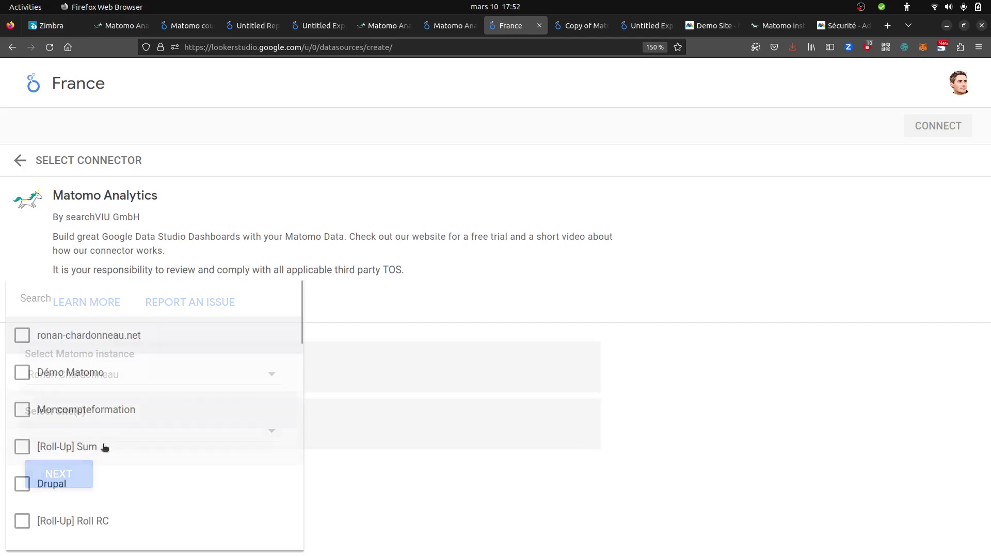
click(89, 383)
click(431, 393)
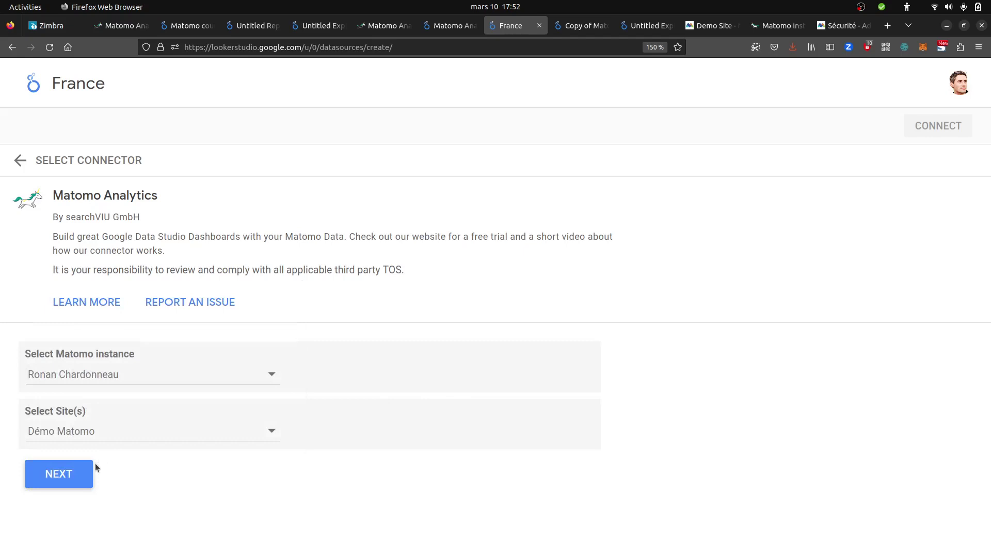
click(76, 474)
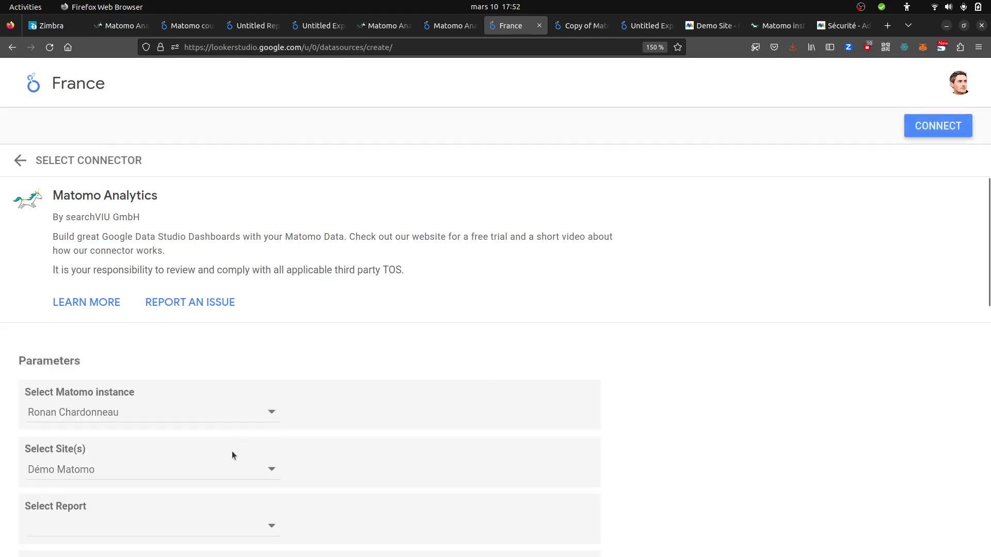
Step: Search 'pays' and choose the Visiteurs: Pays report for the France data source
scroll(231, 451, down, 5)
click(186, 231)
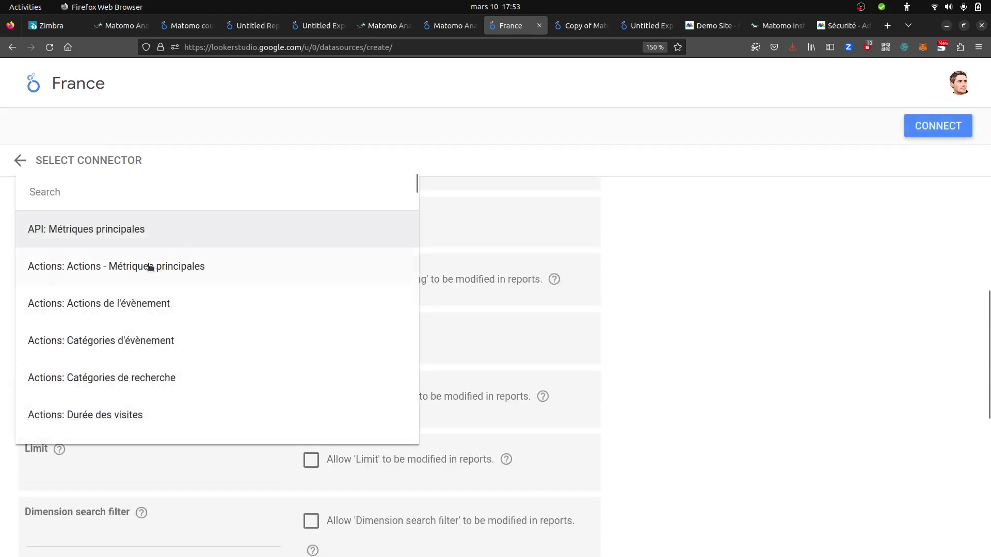
click(136, 202)
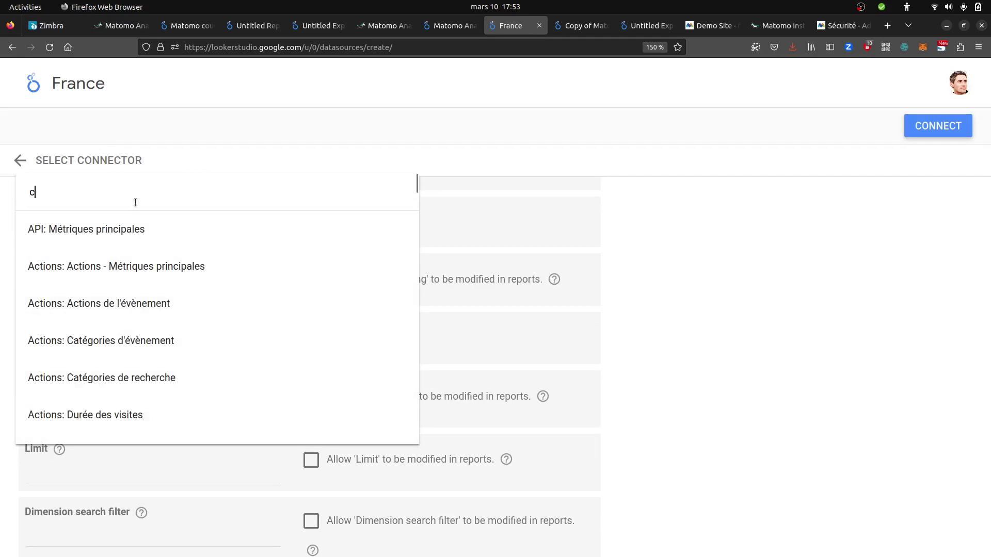
text(pays)
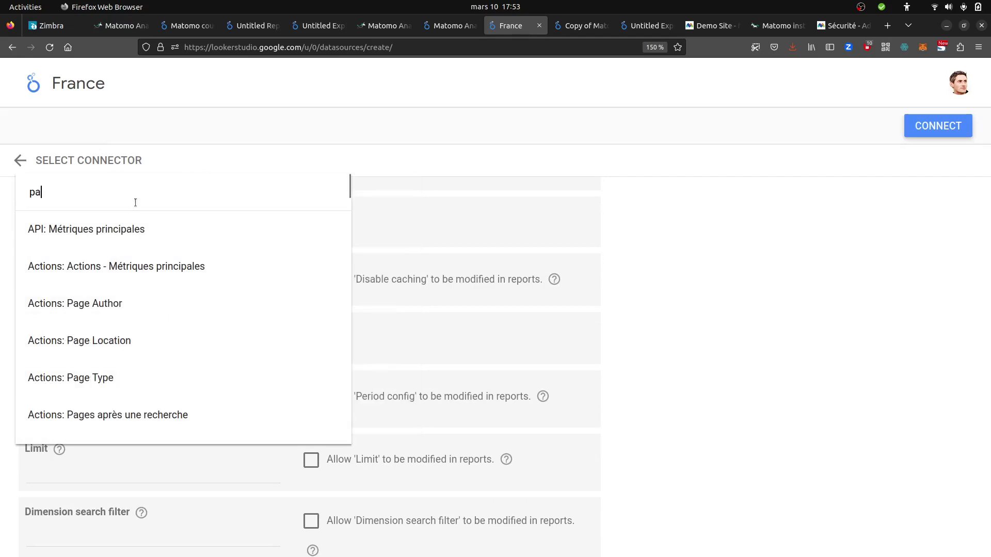
click(121, 230)
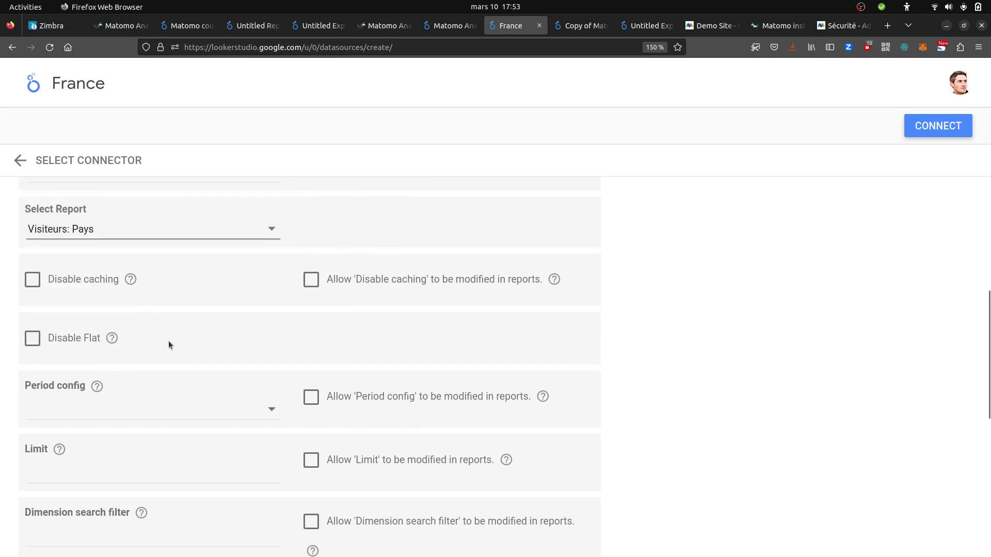
scroll(168, 341, down, 3)
scroll(164, 318, down, 4)
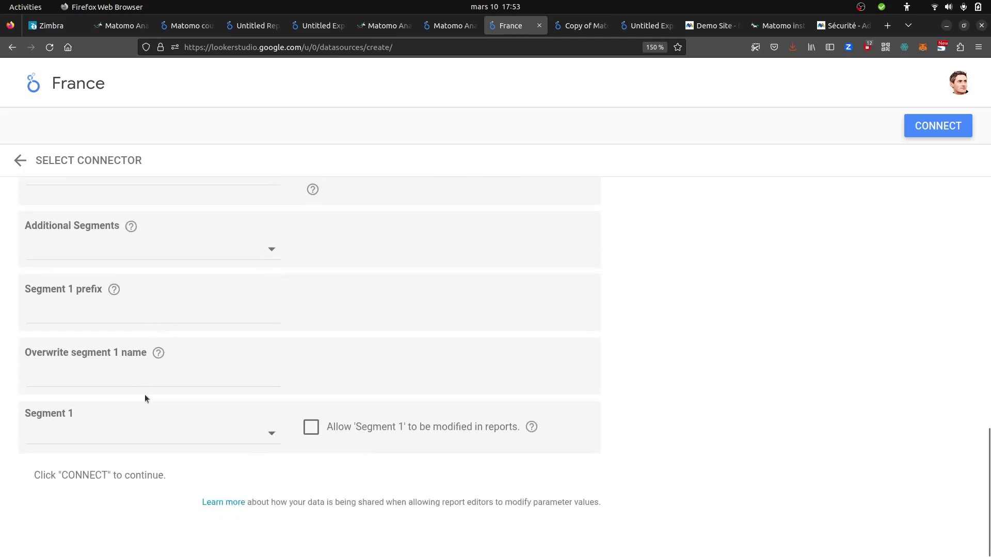
scroll(166, 411, up, 4)
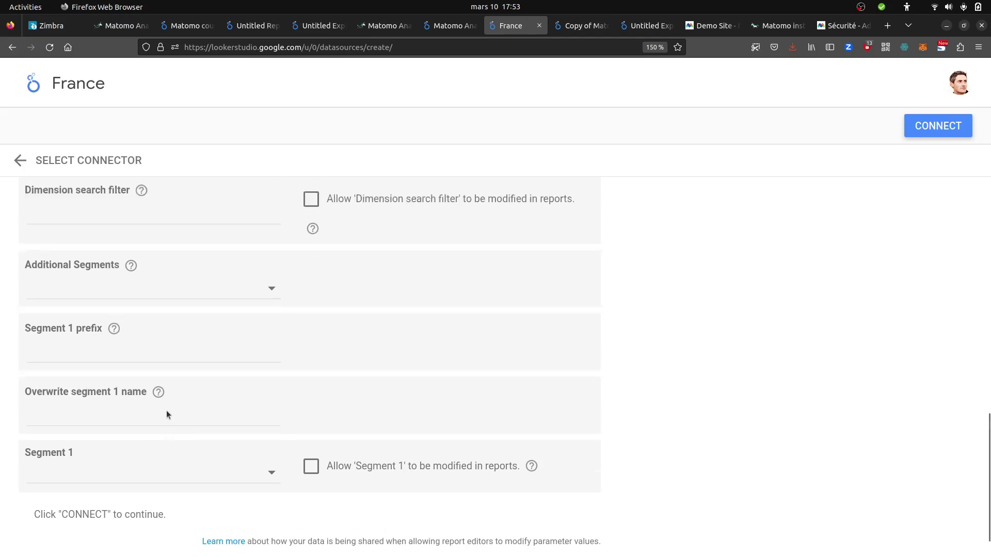
Step: Check the dimension filter and connect the France data source, reviewing its 51 fields
click(159, 397)
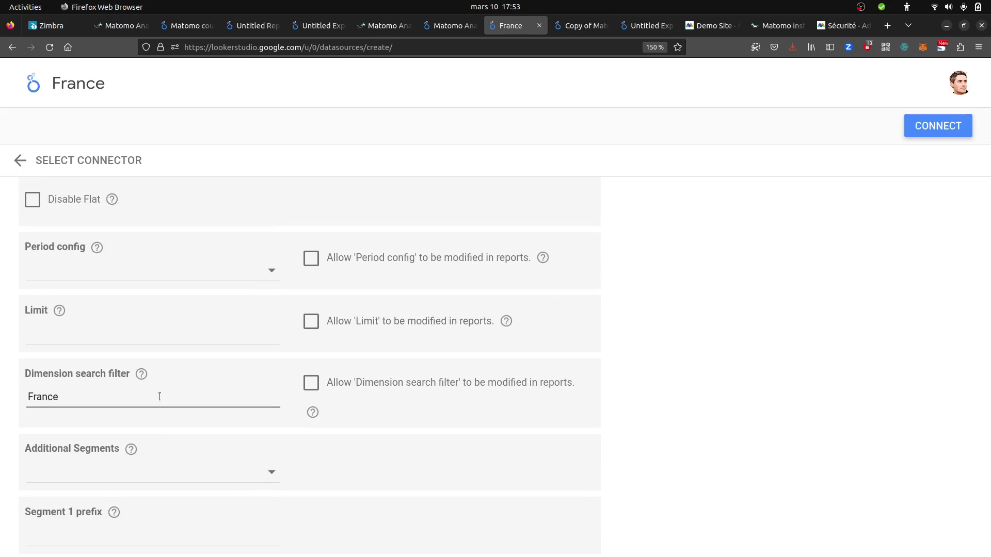
scroll(236, 414, down, 4)
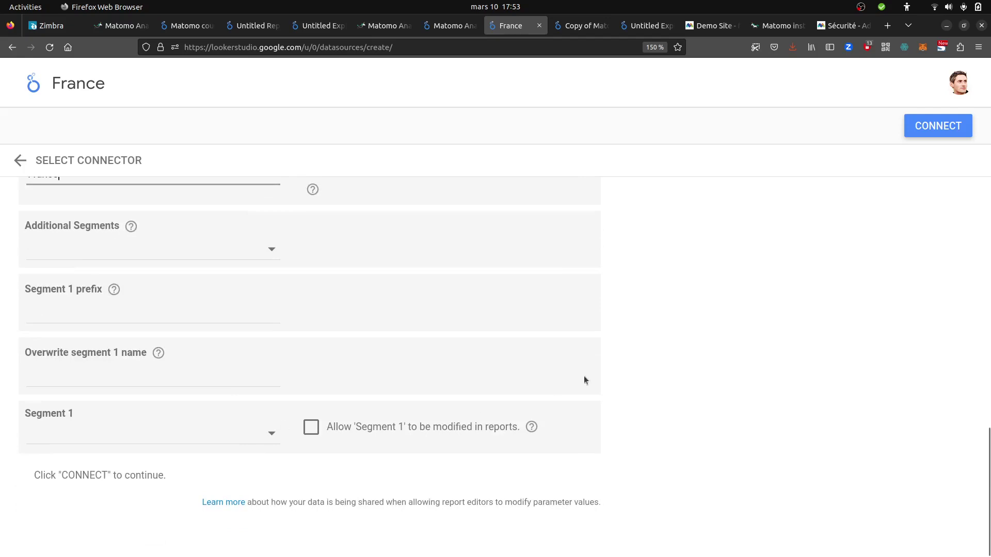
click(915, 124)
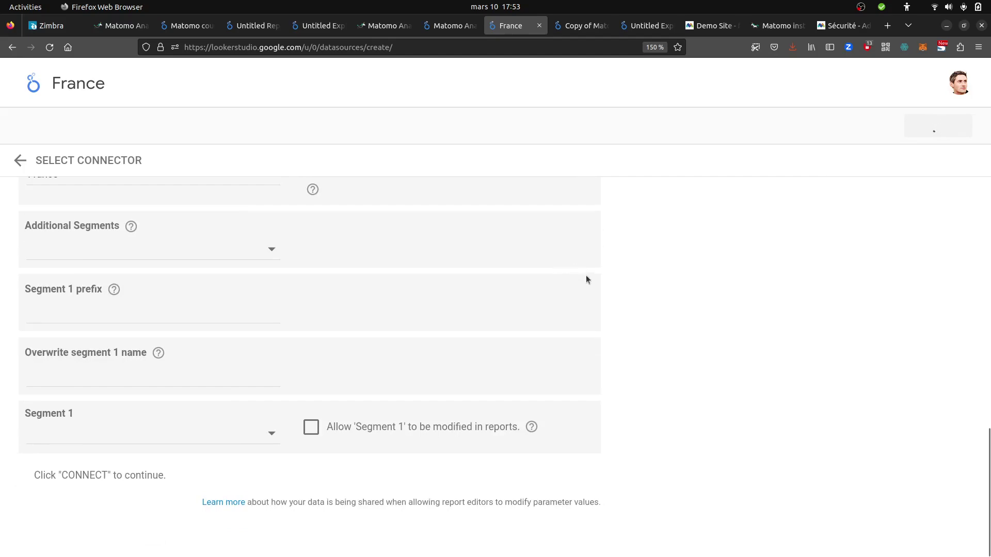
scroll(587, 277, up, 15)
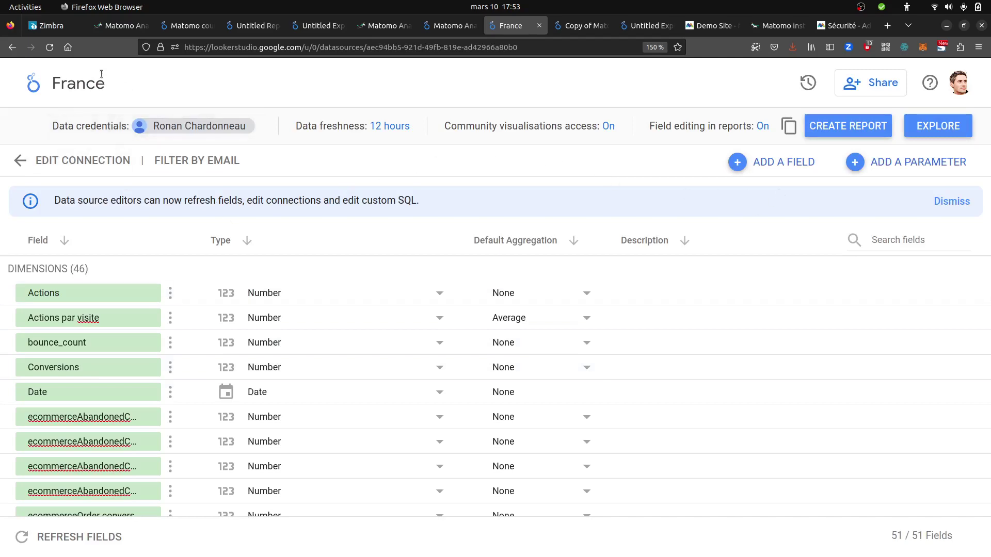
Step: Open the original Matomo Analytics: Website overview dashboard template from the templates tab
click(585, 27)
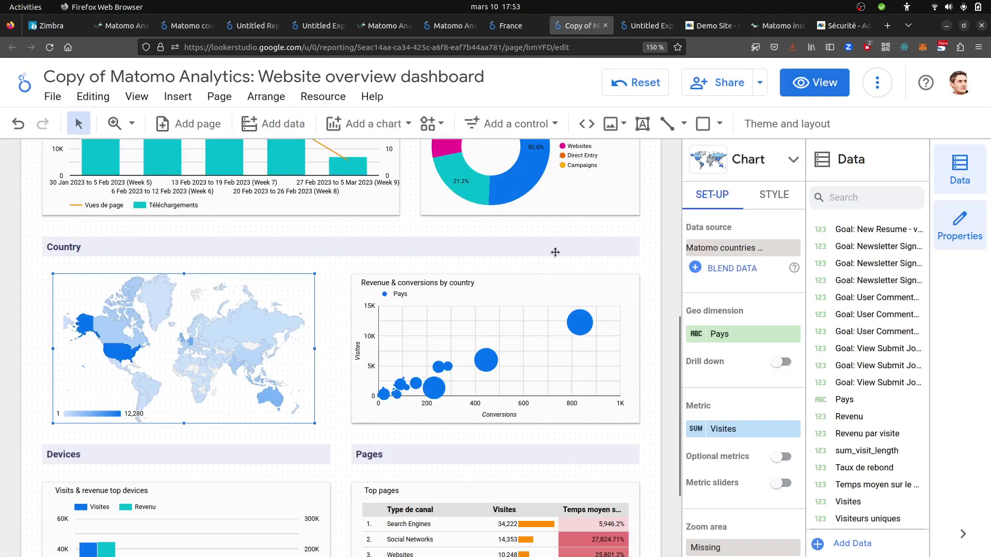
click(643, 27)
click(379, 29)
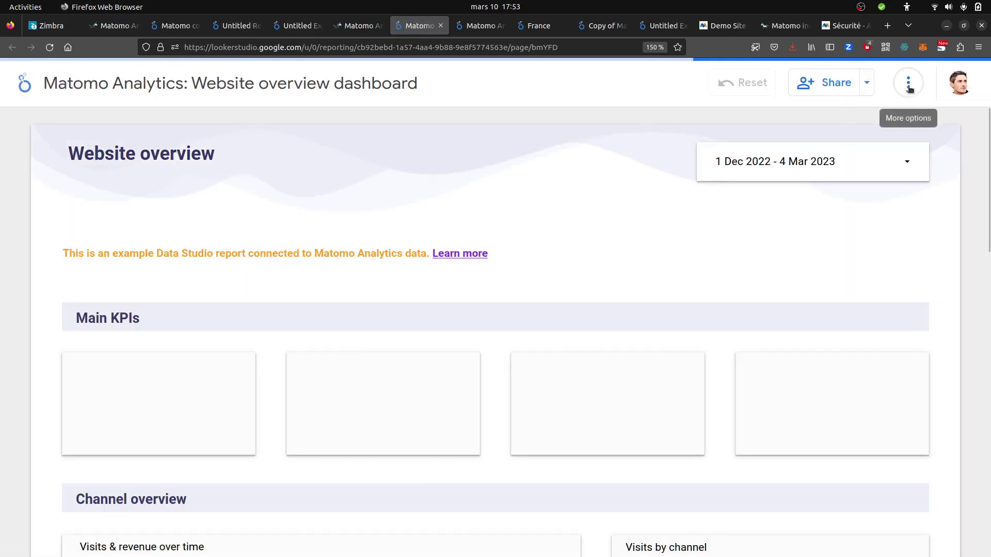
Step: In the copy dialog, map Matomo métriques principales, Types de canaux and Matomo Page URL as new sources
click(908, 88)
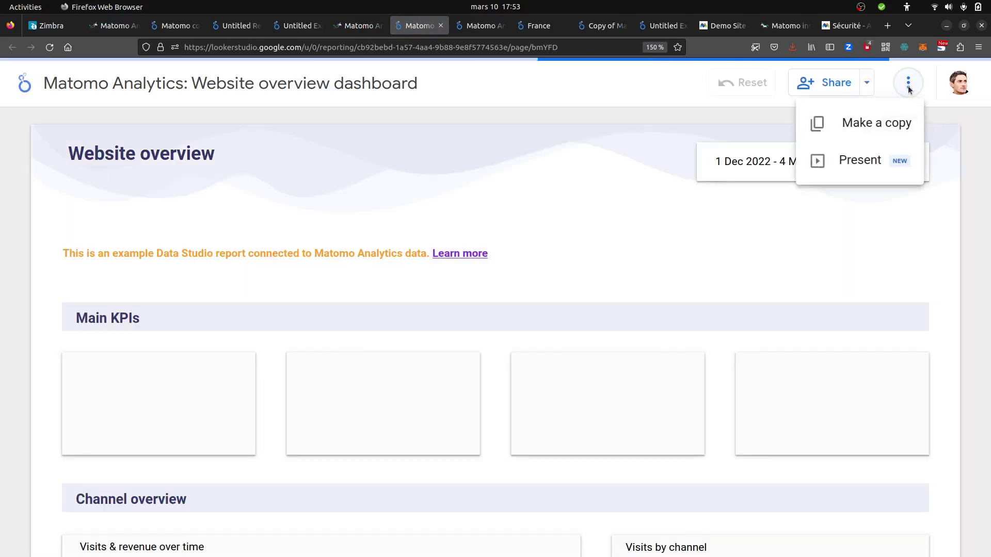
click(855, 124)
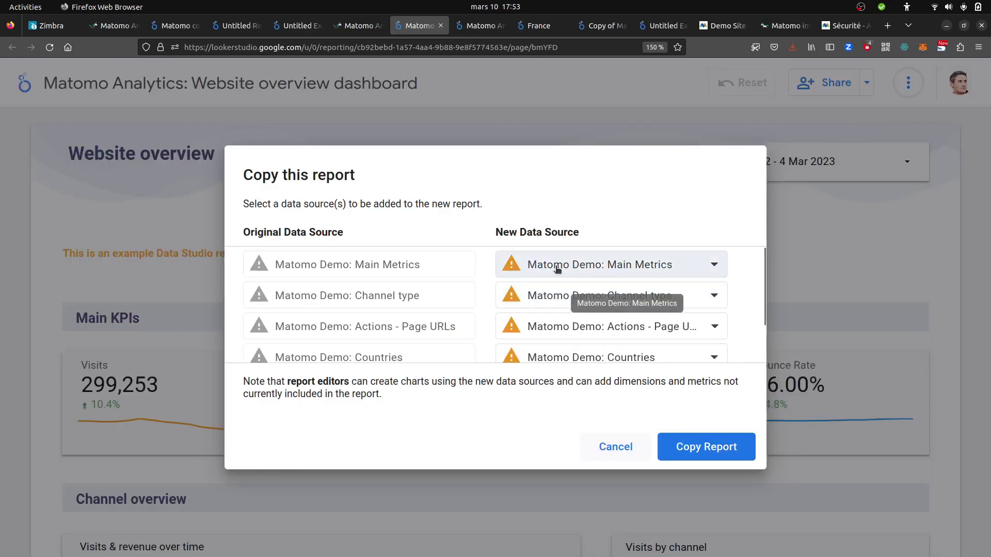
click(556, 267)
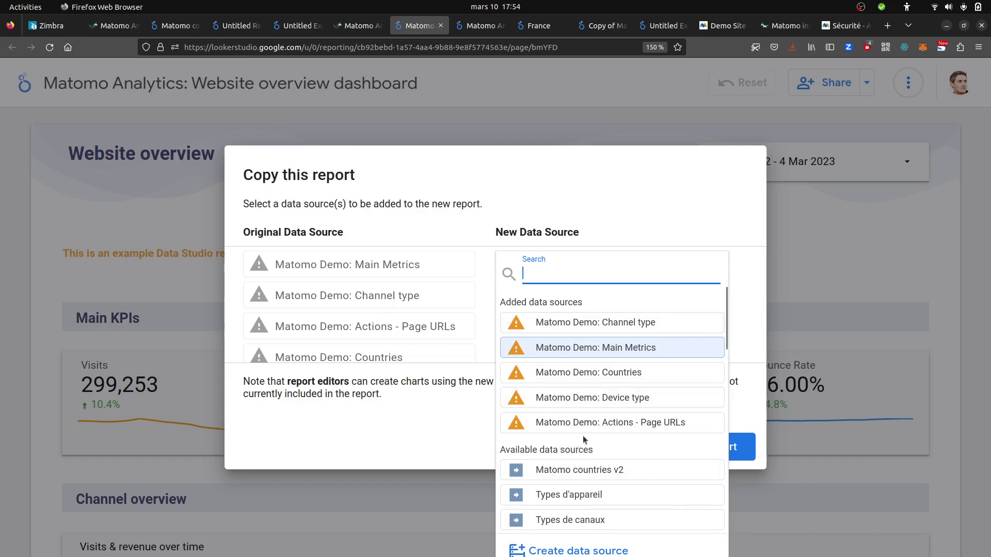
scroll(587, 434, down, 3)
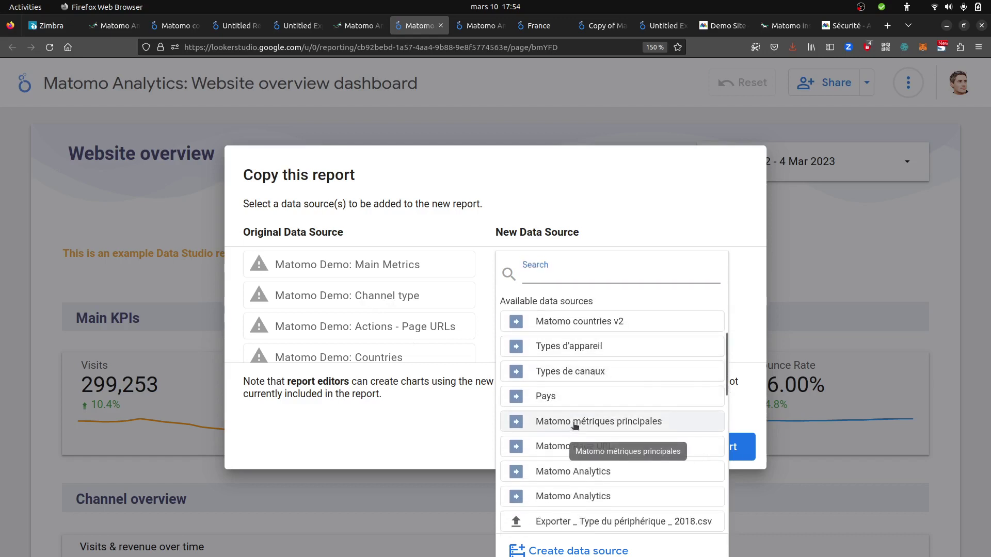
click(580, 421)
click(587, 295)
scroll(574, 418, down, 3)
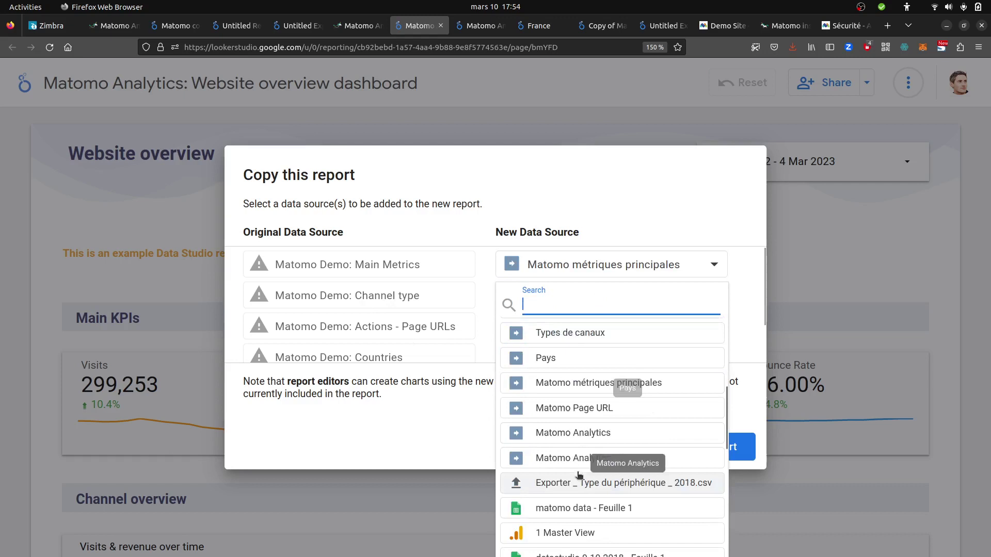
click(567, 333)
click(591, 325)
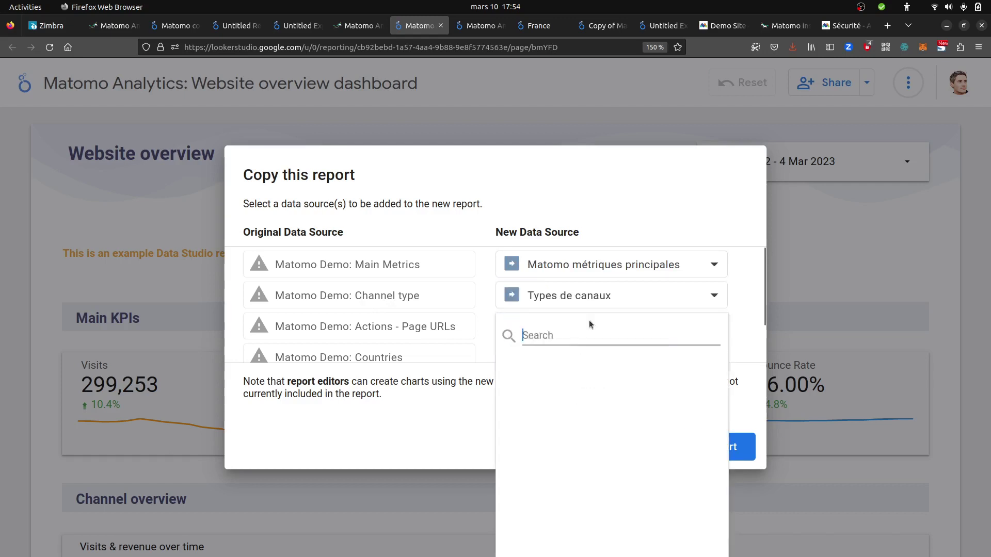
scroll(585, 440, down, 5)
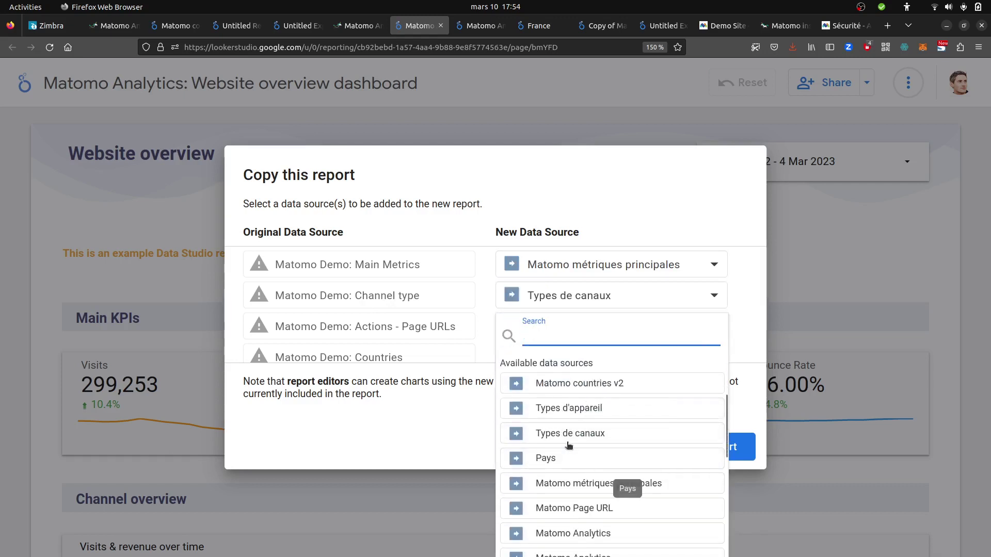
click(568, 438)
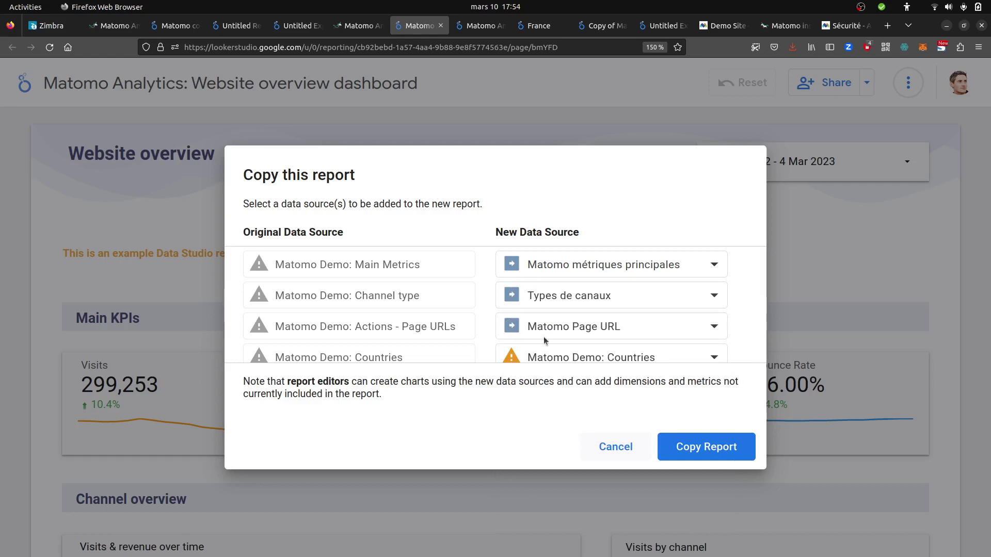
Step: Replace the Countries and Device type sources with Pays and Types d'appareil
click(591, 355)
scroll(601, 464, down, 5)
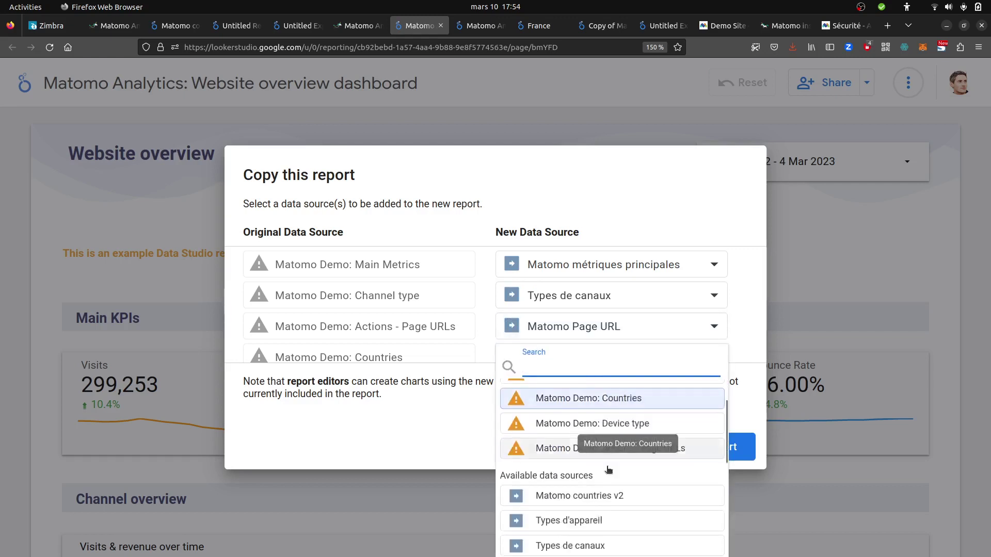
scroll(598, 459, up, 3)
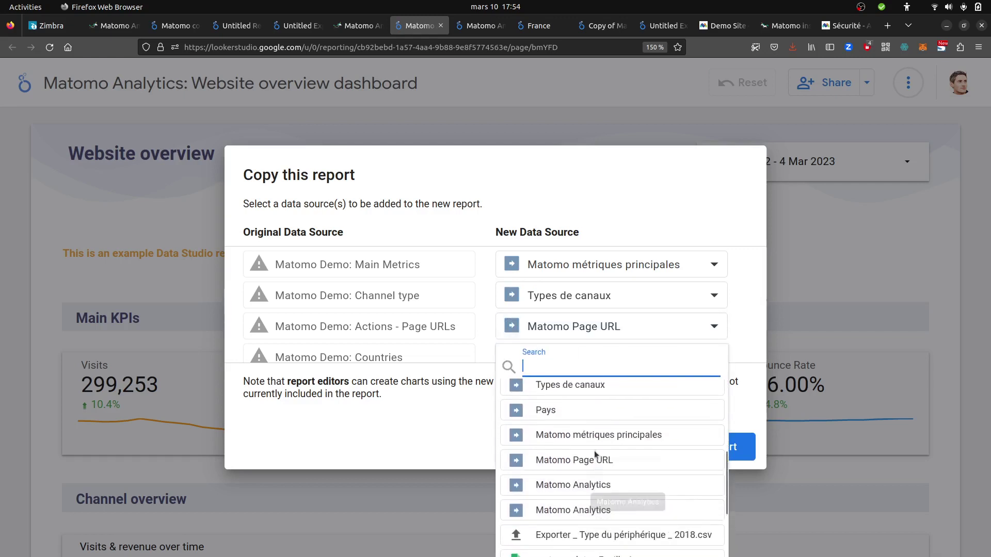
click(566, 419)
scroll(633, 335, down, 1)
click(597, 348)
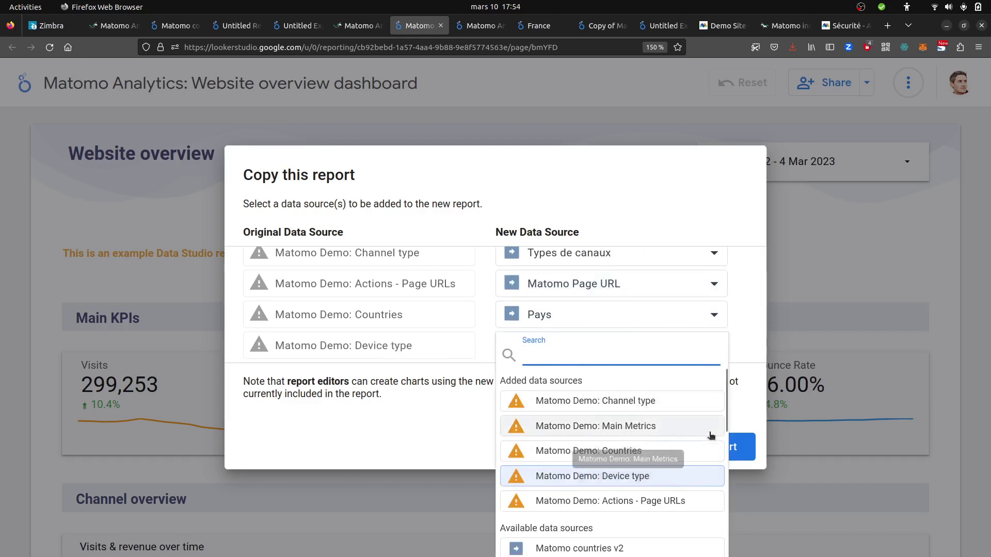
scroll(709, 435, down, 3)
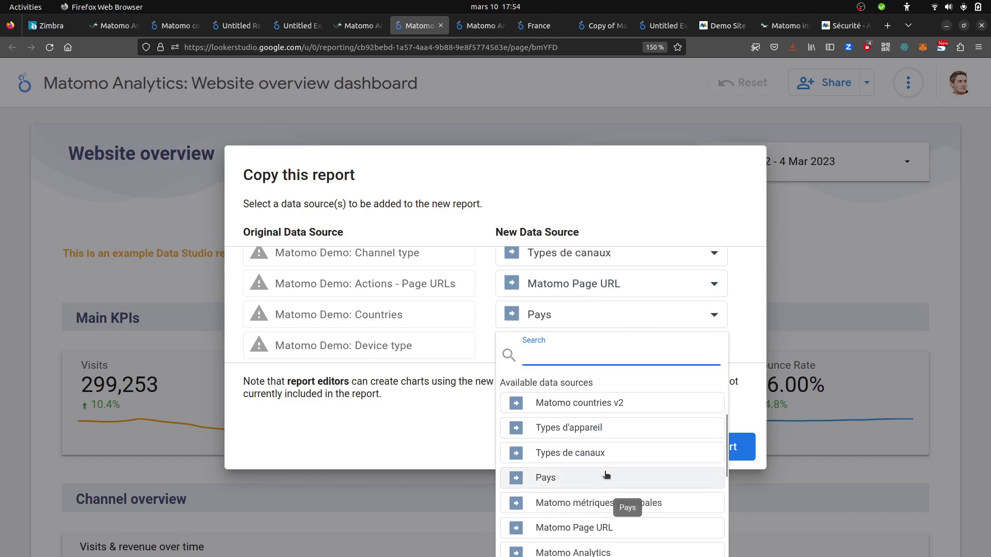
scroll(606, 475, down, 2)
scroll(566, 470, up, 2)
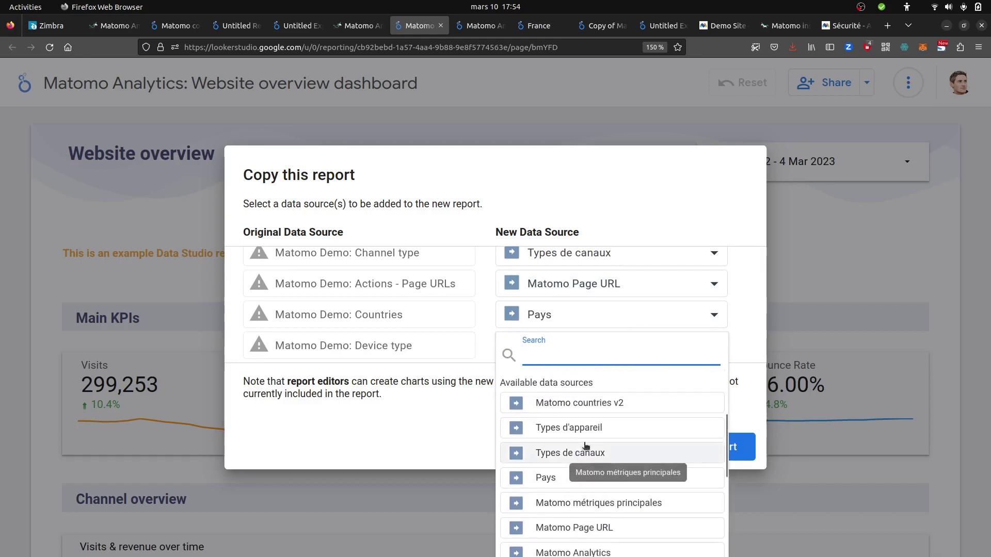
scroll(585, 454, down, 2)
scroll(587, 444, up, 2)
click(586, 431)
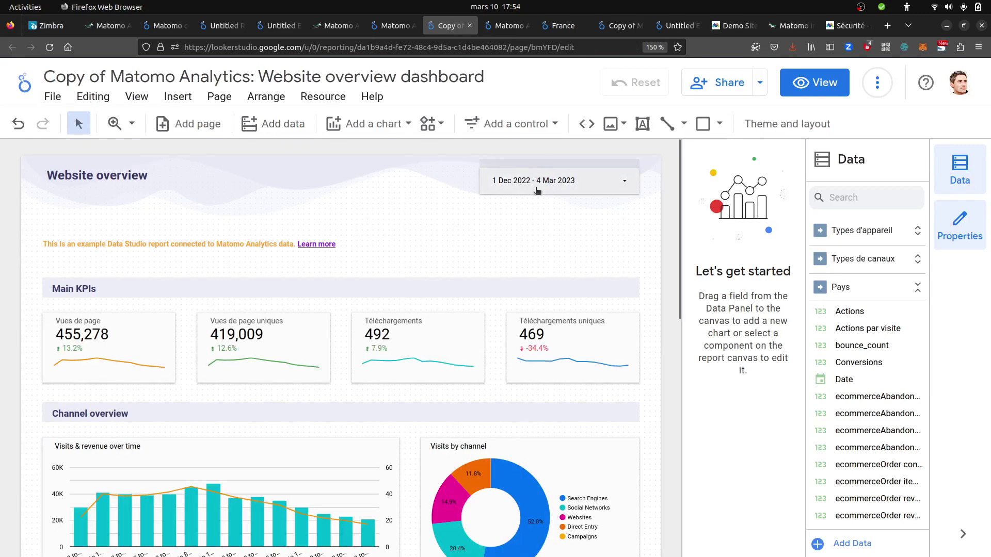
Step: Set the copied report's date range to Last week (starts Monday), 27 Feb – 5 Mar 2023
scroll(520, 231, down, 5)
scroll(518, 252, up, 5)
click(557, 188)
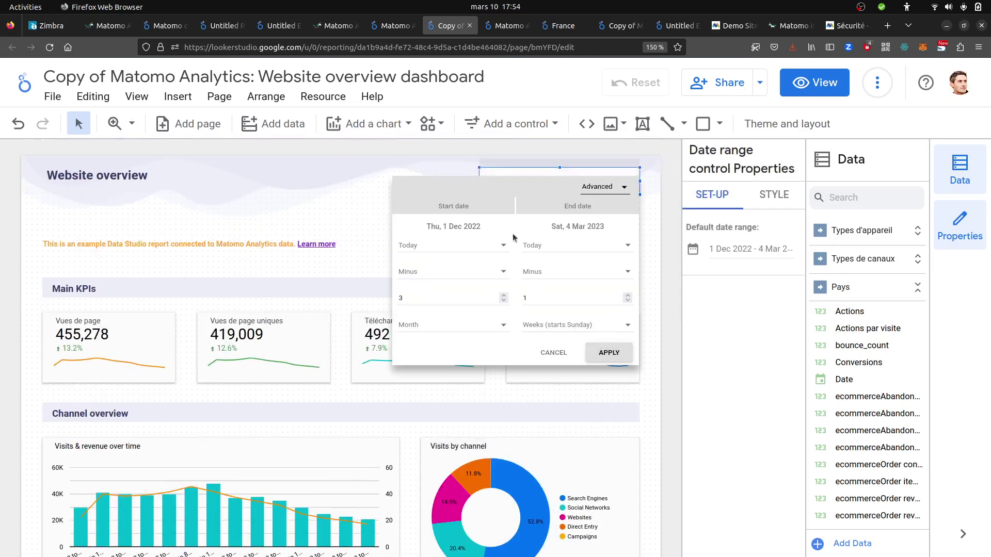
click(611, 190)
scroll(614, 243, up, 4)
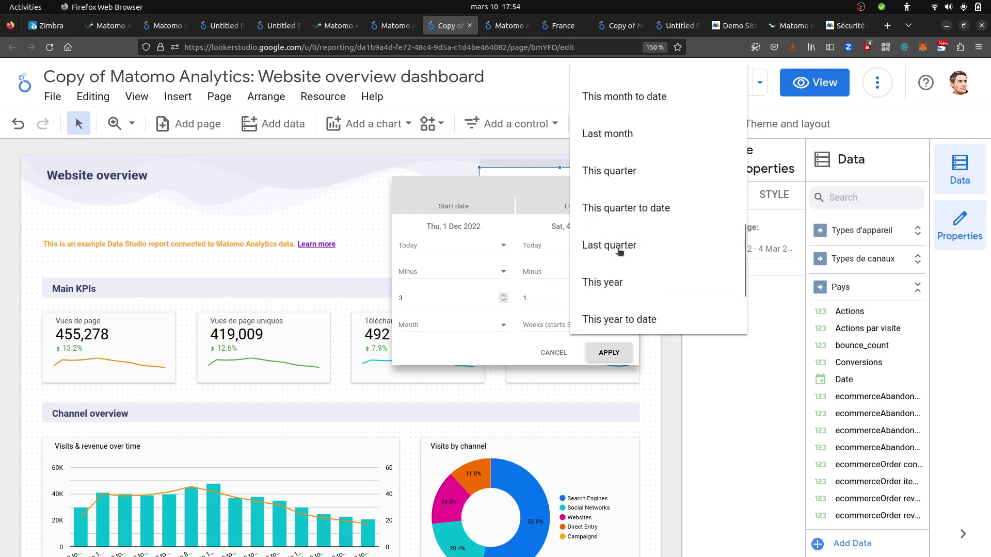
scroll(626, 207, up, 2)
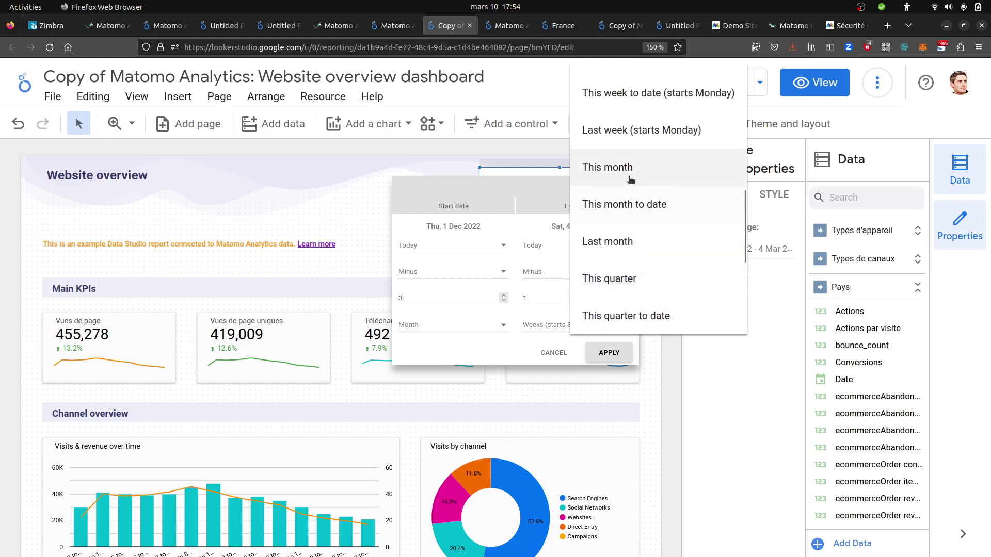
click(633, 139)
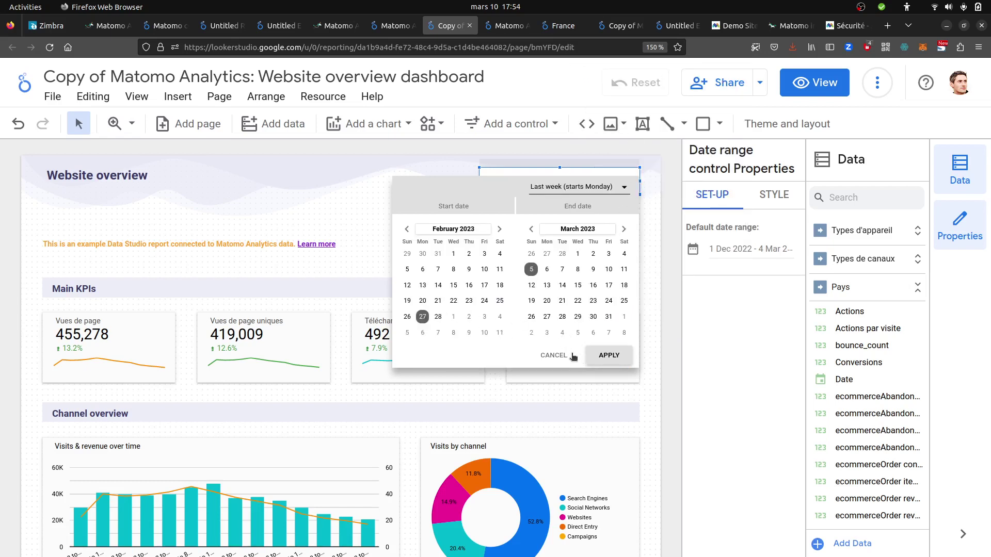
click(601, 357)
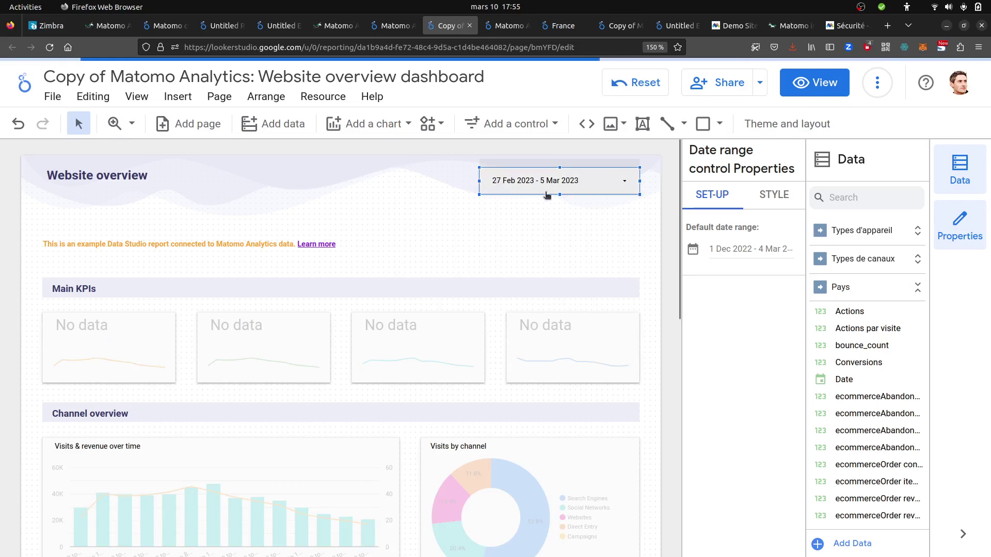
click(731, 27)
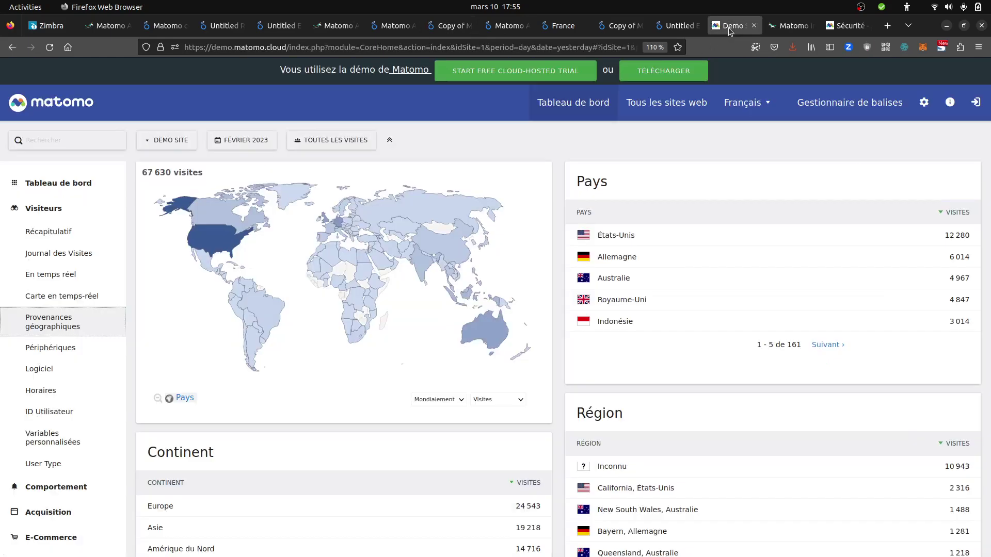
Step: Set Matomo's period to the week starting 27 Feb 2023 and show the Récapitulatif visits overview
click(228, 144)
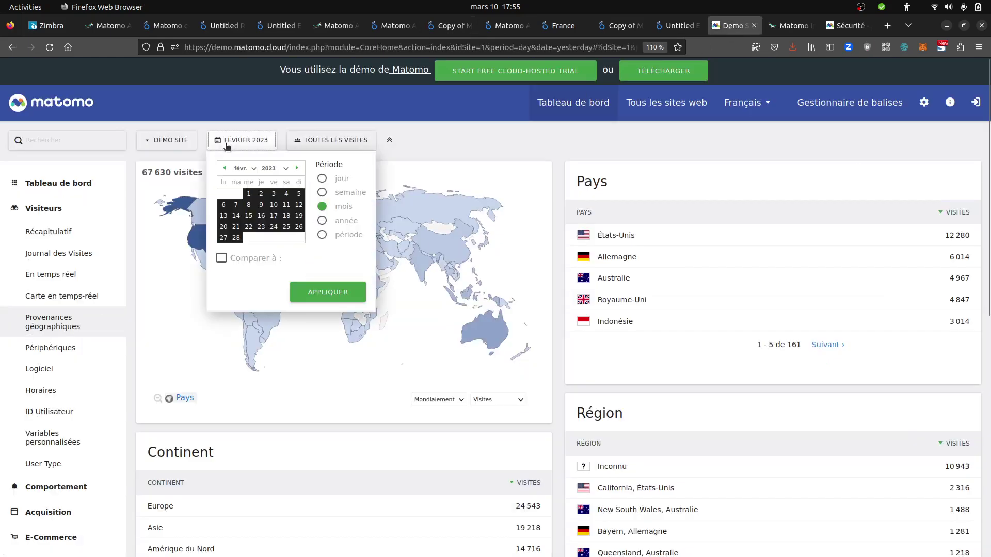
click(322, 192)
click(236, 239)
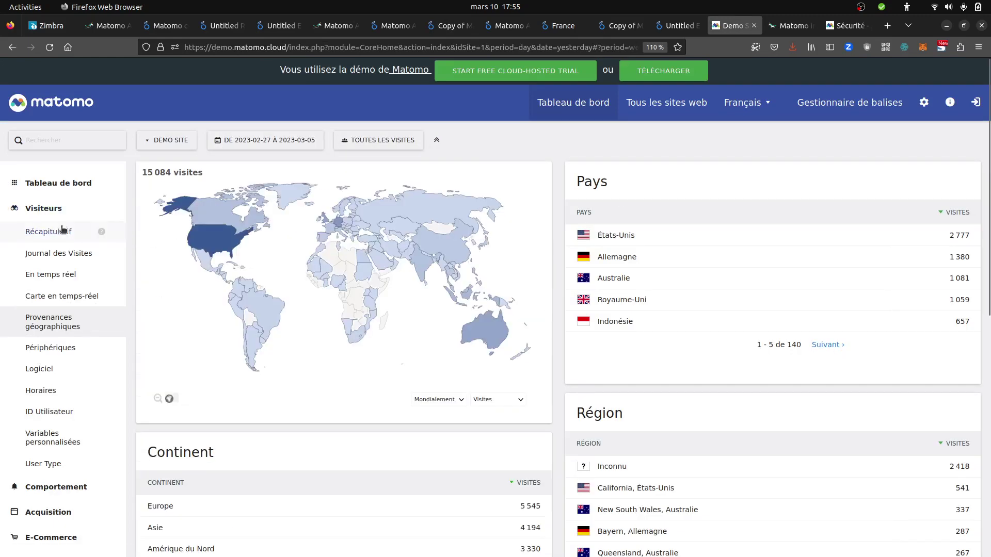
click(63, 230)
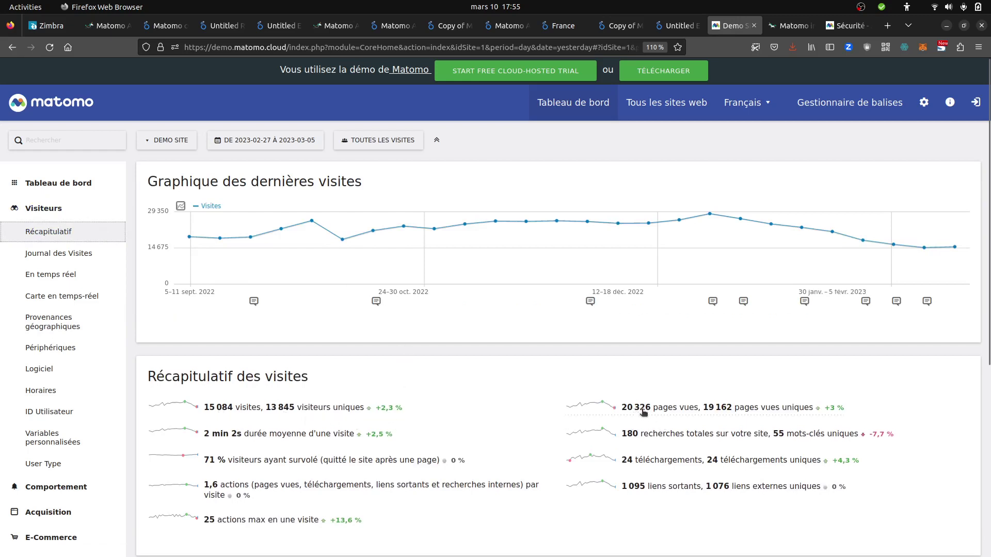
Step: Glance at the copied dashboard, then go back to the Untitled Explorer tab
click(680, 27)
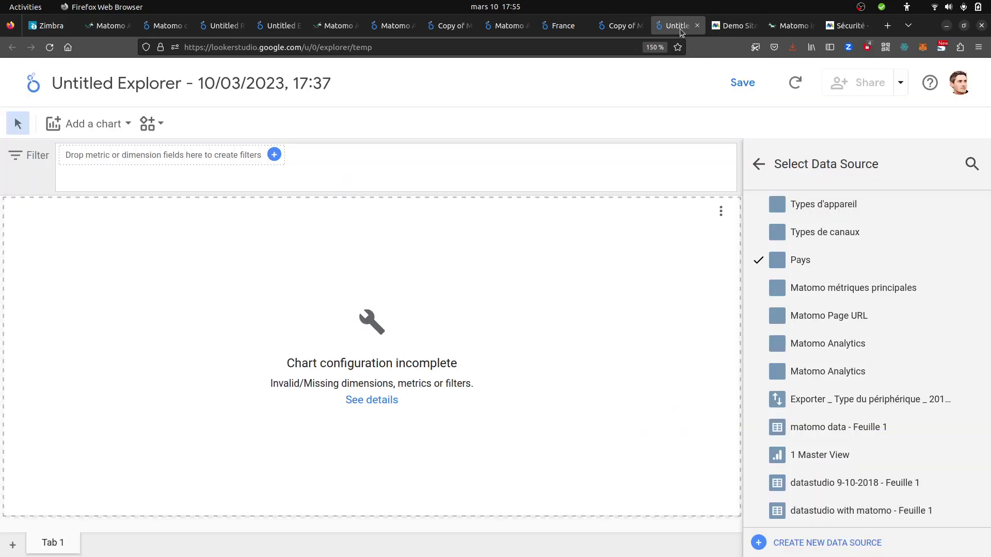
click(617, 30)
click(686, 30)
Step: Close the Untitled Explorer, old 'Copy of' report and France tabs, ending on the new 'Copy of Matomo Analytics'
click(697, 26)
click(665, 26)
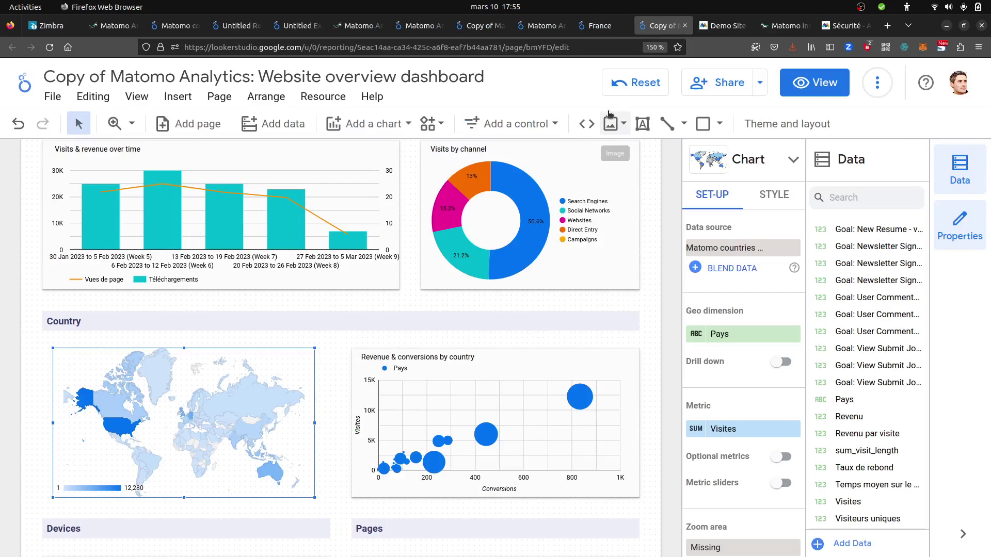
scroll(567, 228, up, 5)
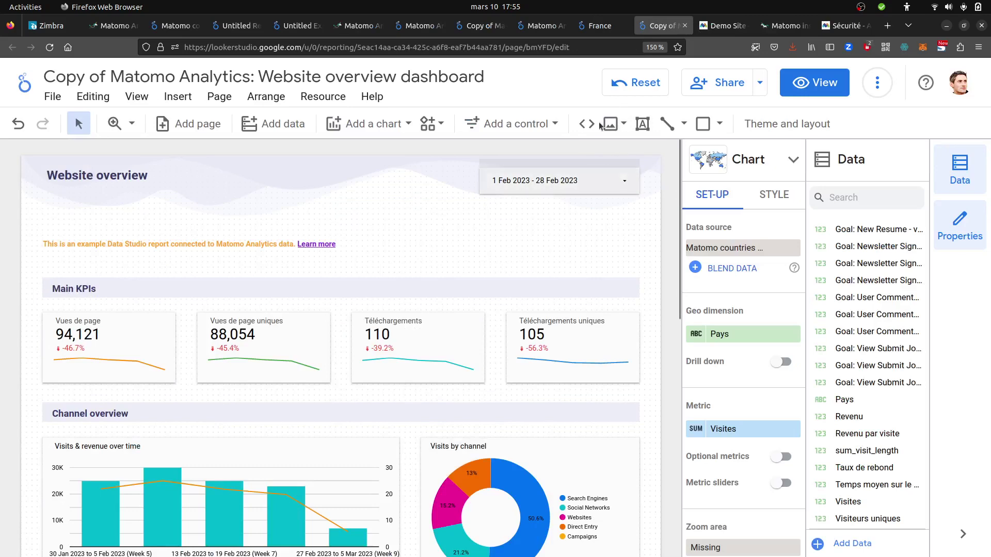
click(684, 25)
click(598, 27)
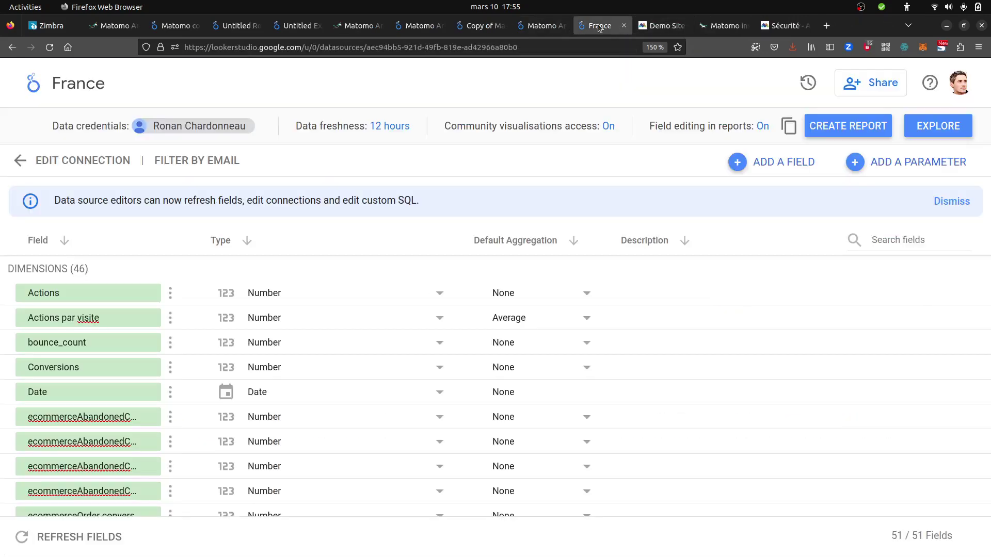
click(623, 27)
click(550, 30)
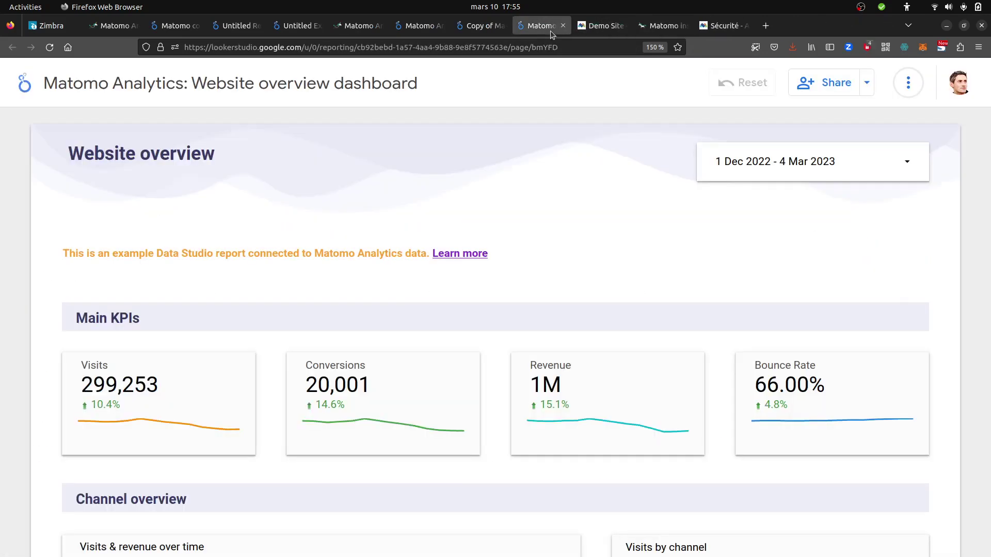
click(484, 28)
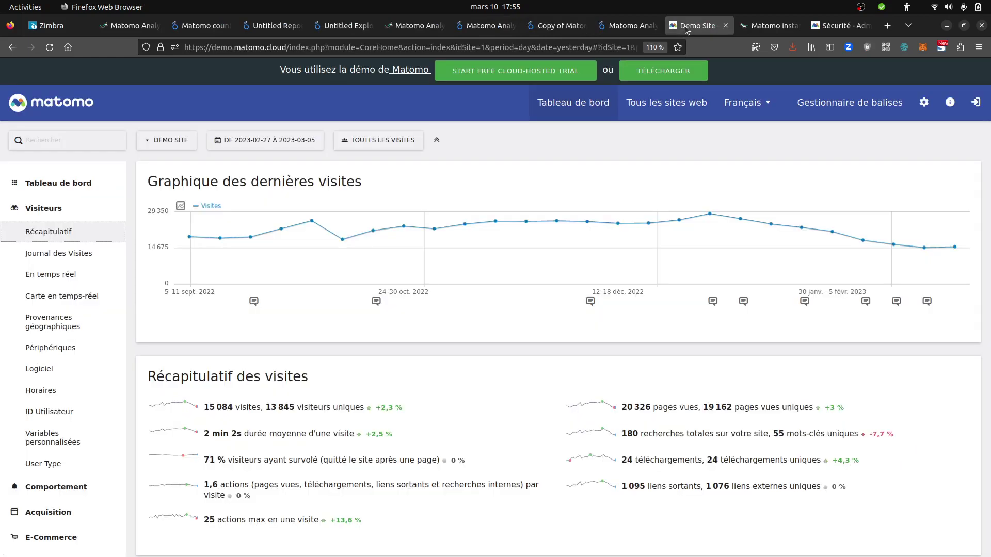
Step: Drag the Demo Site tab beside the report and toggle between them comparing page view and download figures
drag(696, 25, 631, 36)
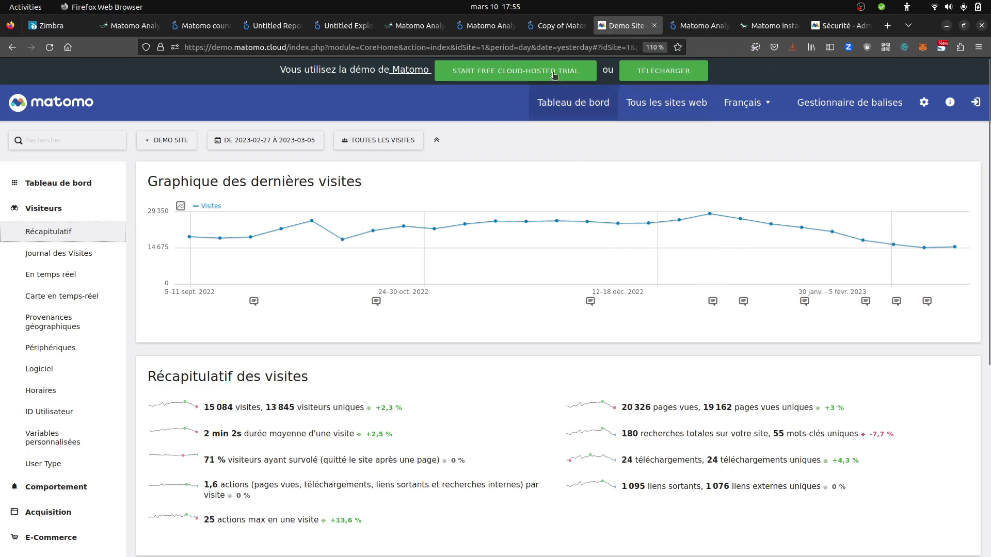
click(557, 36)
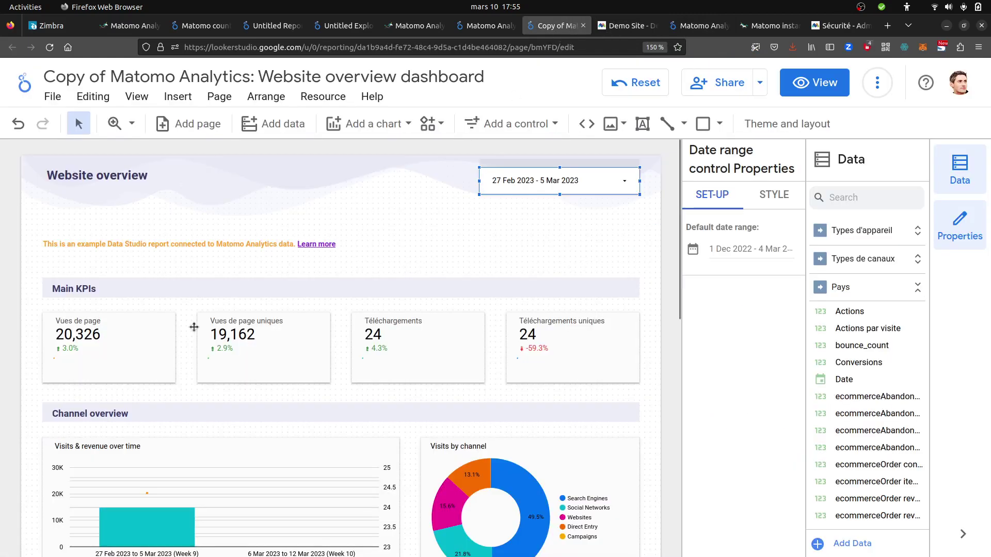
click(646, 26)
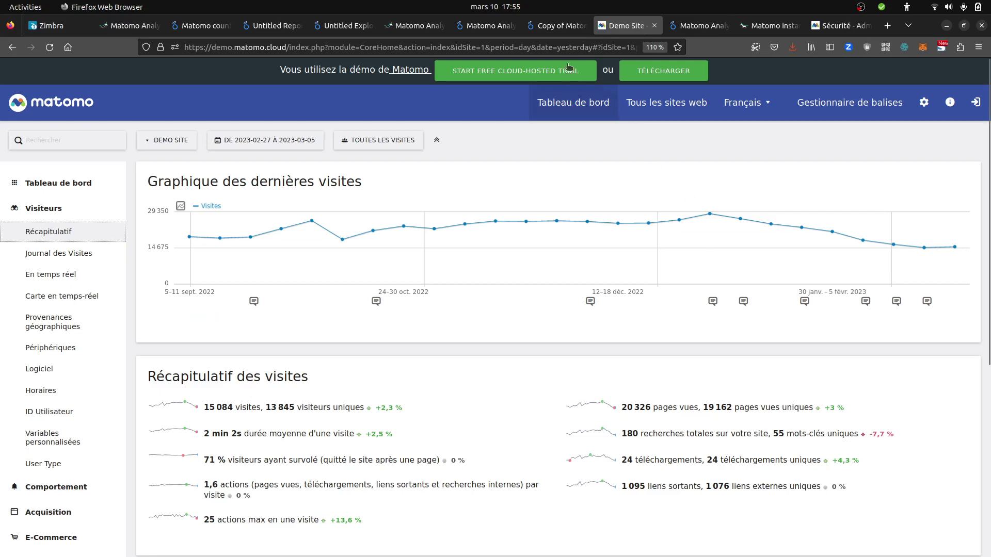
click(569, 31)
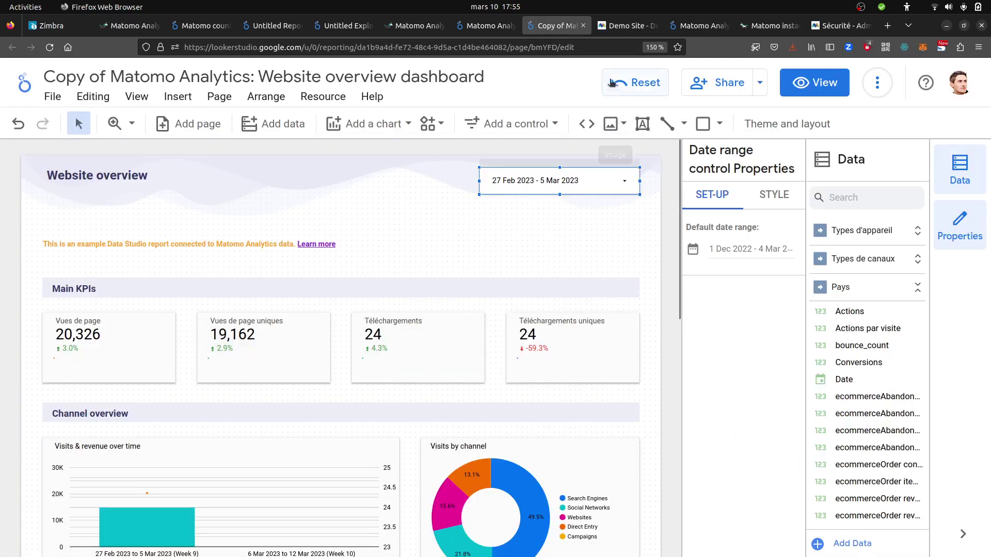
key(ctrl+Tab)
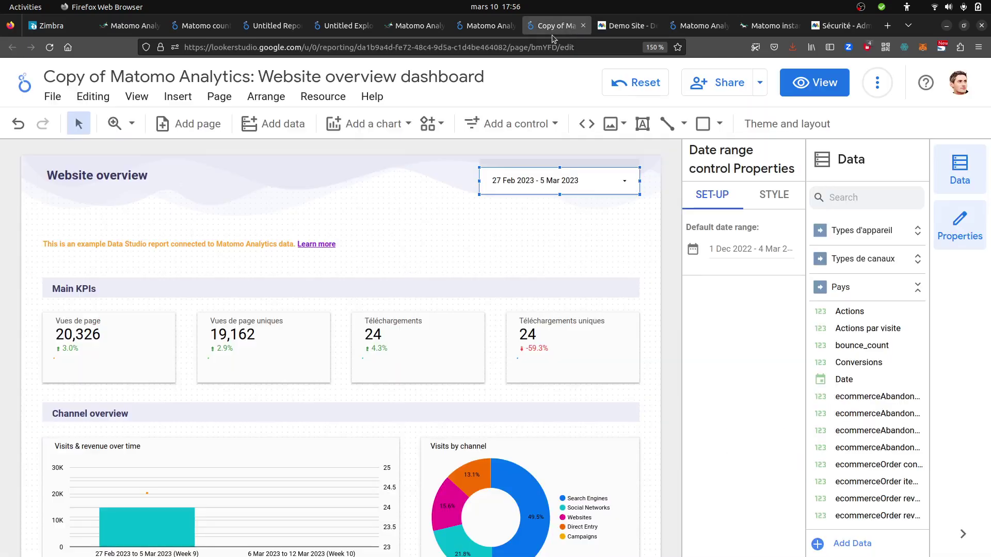
click(555, 30)
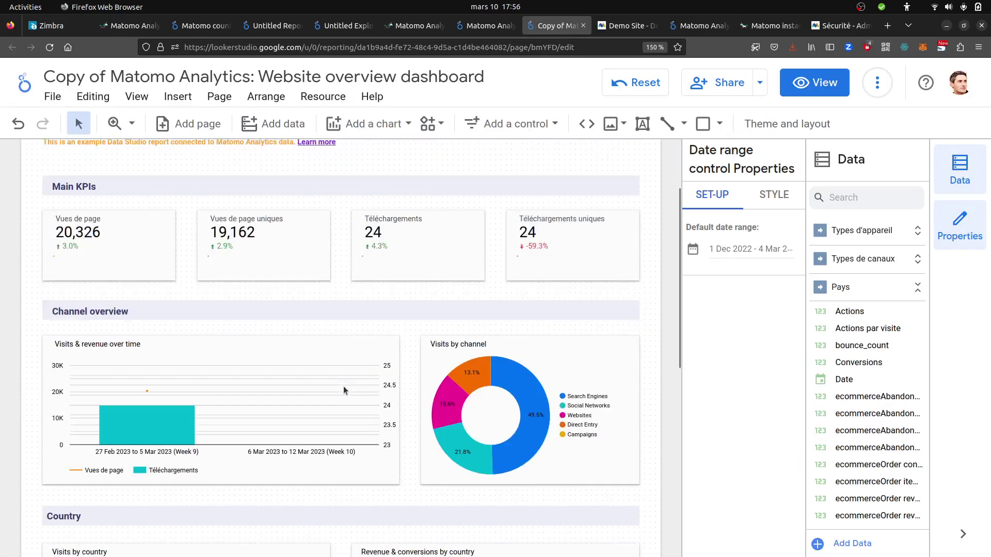
scroll(343, 386, down, 5)
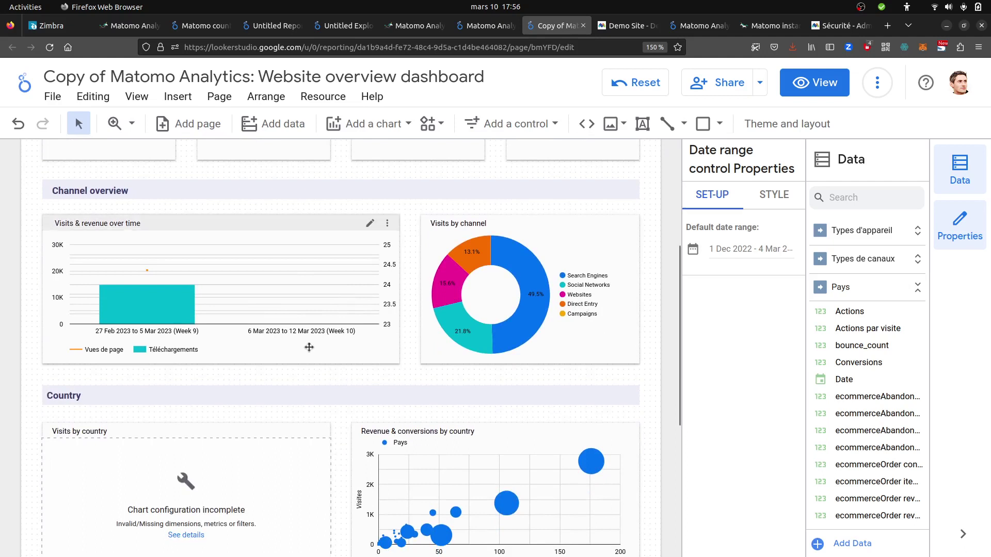
mouse_move(158, 303)
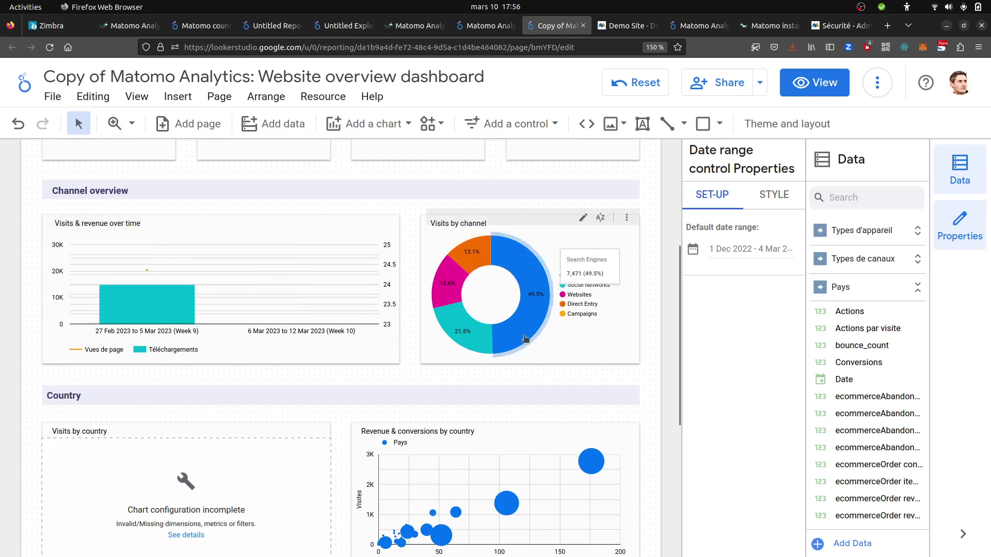
Step: Open Matomo's Acquisition > Tous les canaux and check its 7,471 search engine visits (49.5%) against the donut
click(618, 26)
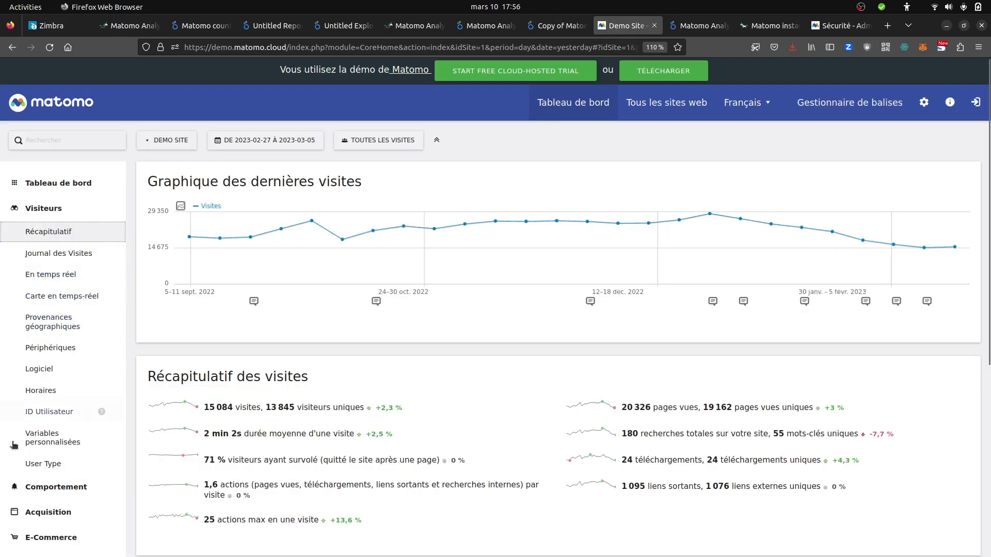
click(48, 512)
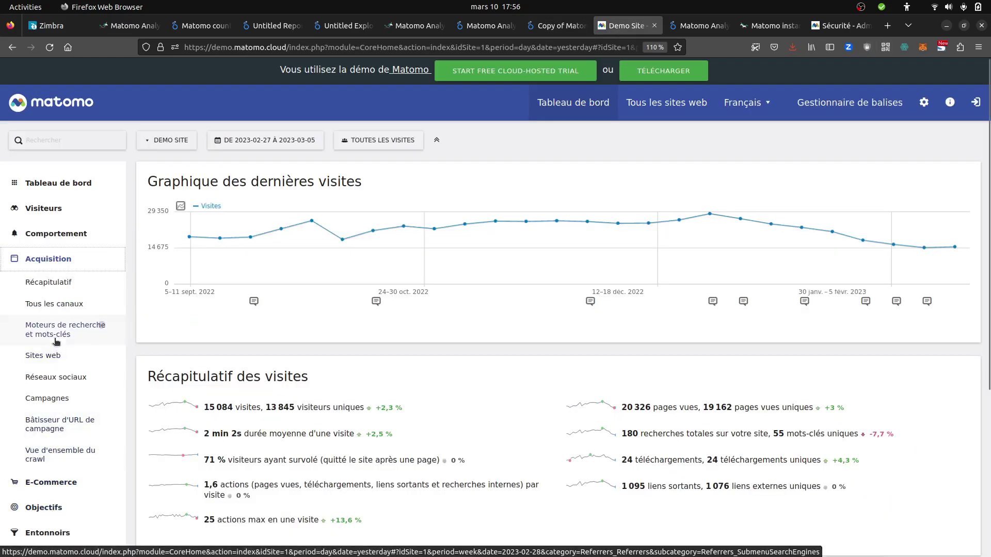
click(54, 304)
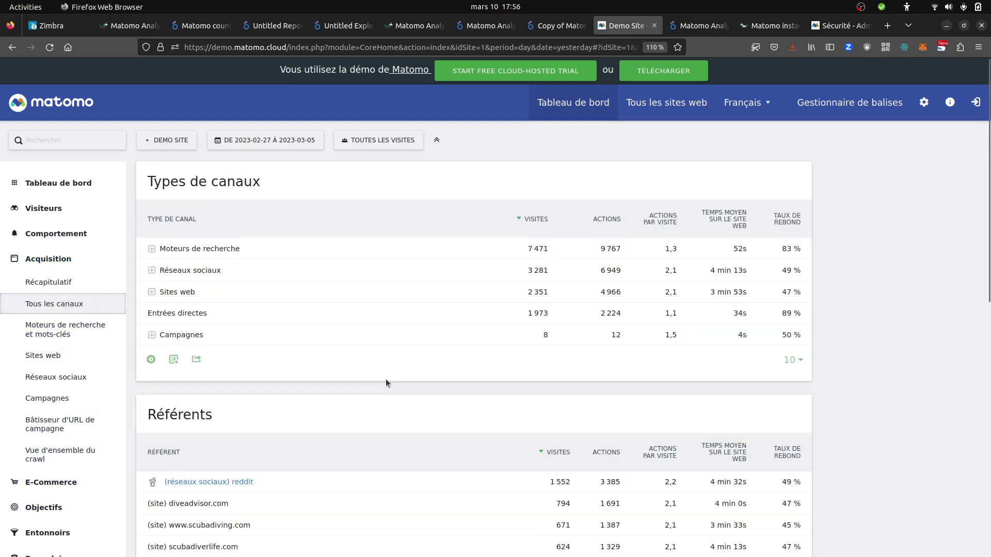
mouse_move(512, 254)
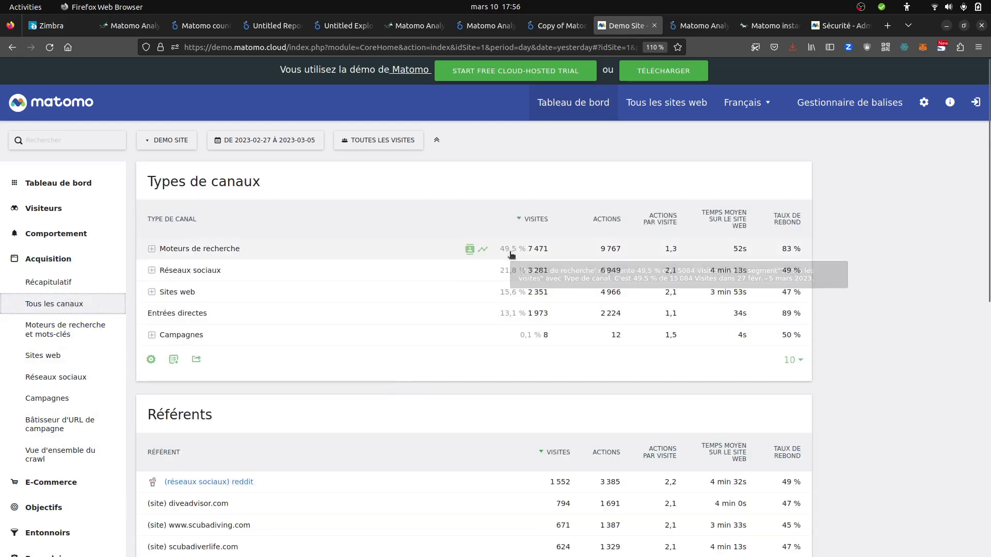
click(570, 31)
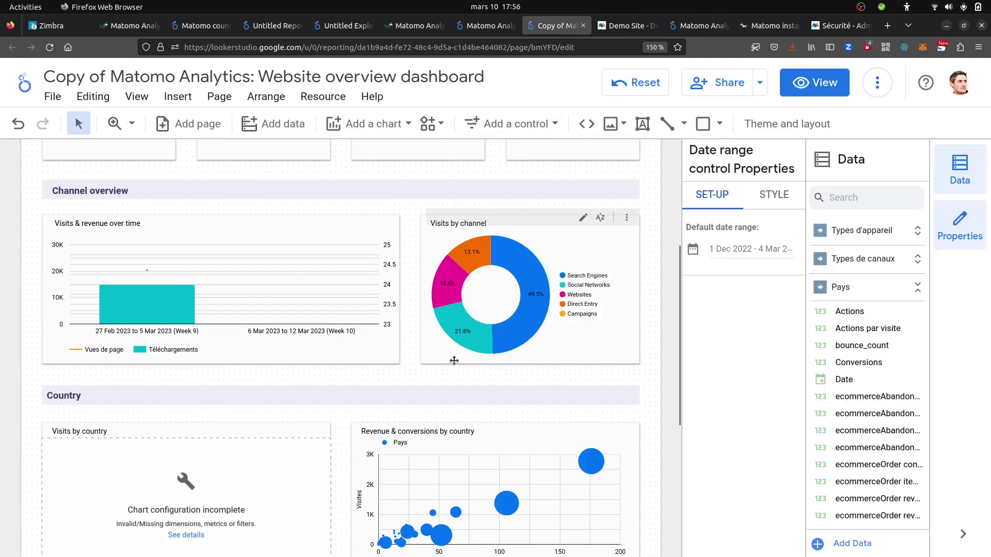
mouse_move(468, 328)
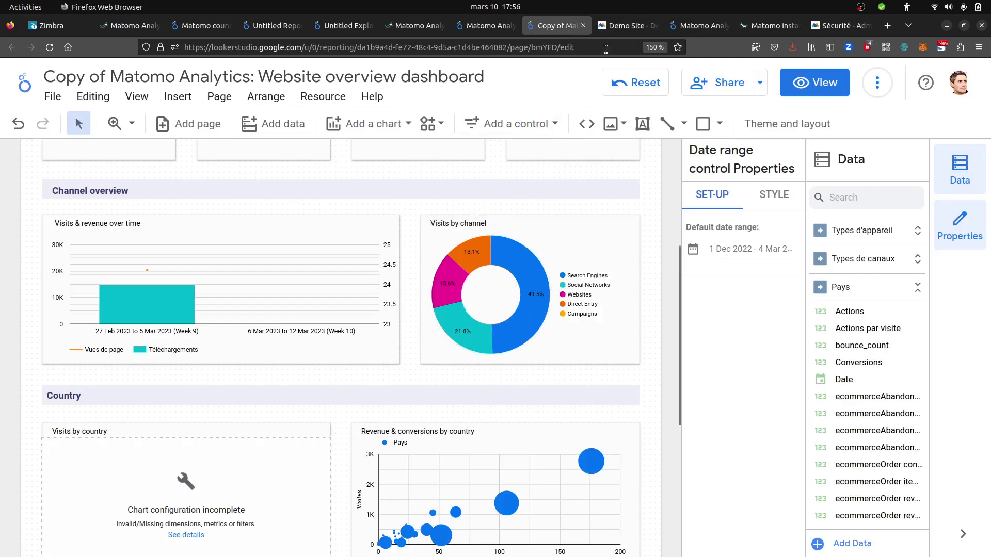
click(614, 25)
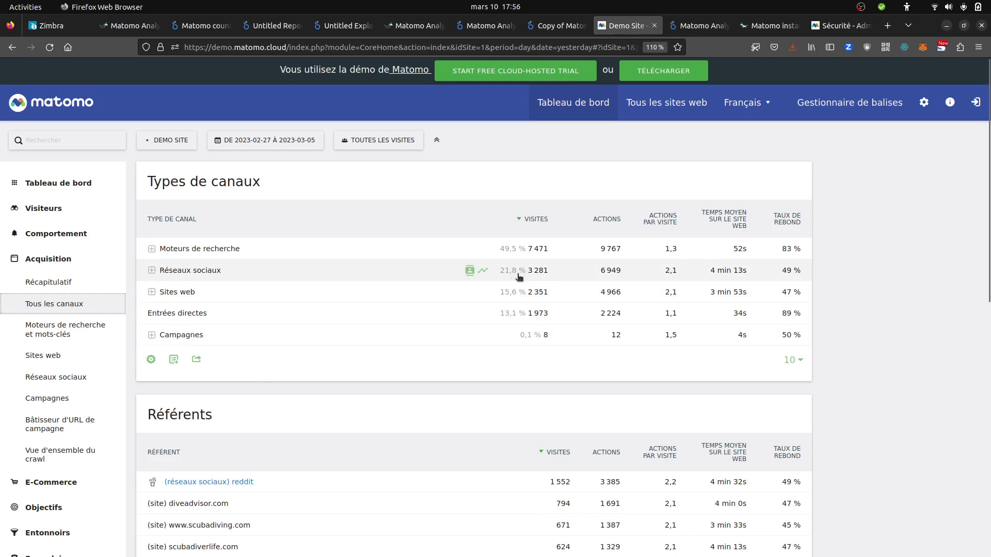
click(540, 28)
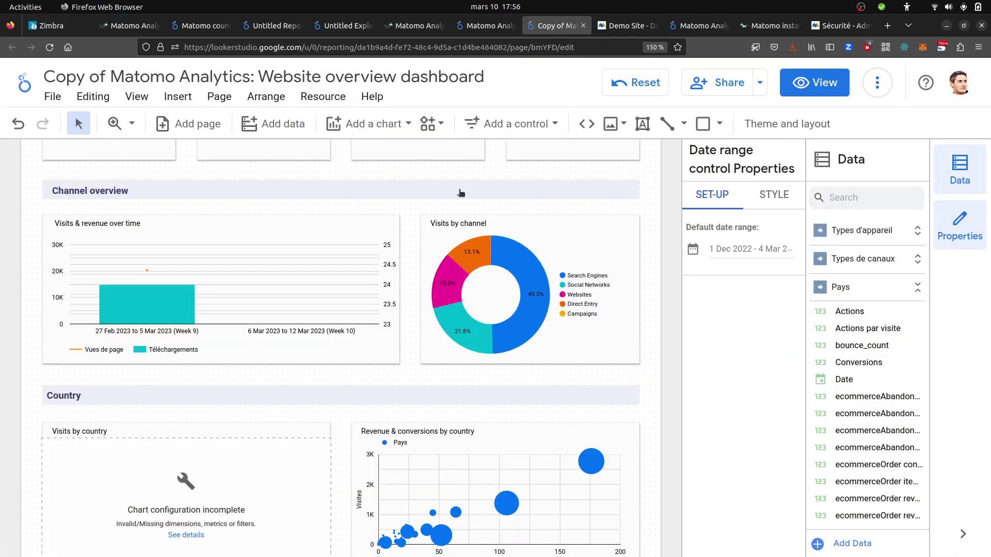
Step: Select the Visits by country chart and drag the Pays field into its Geo dimension slot
scroll(355, 432, down, 3)
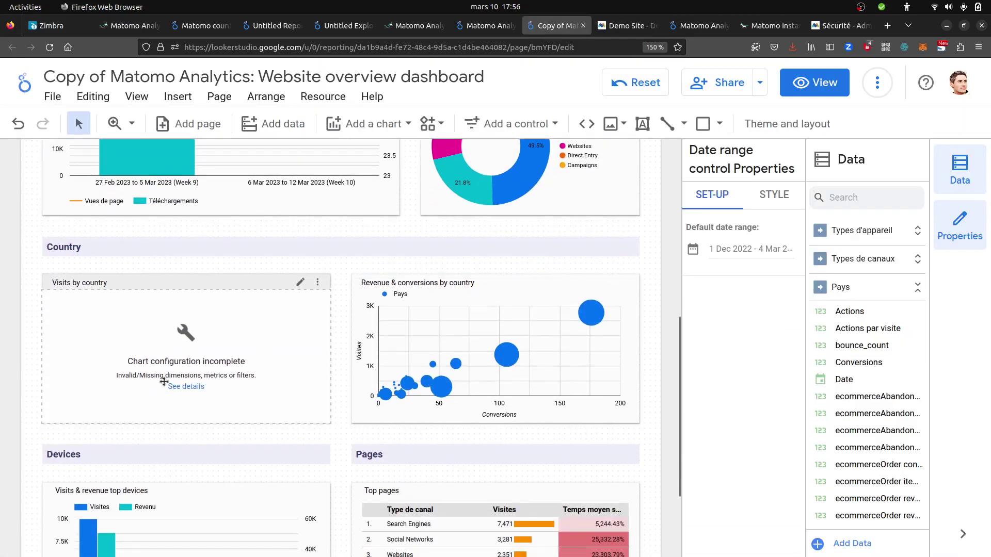
scroll(199, 278, down, 2)
click(222, 266)
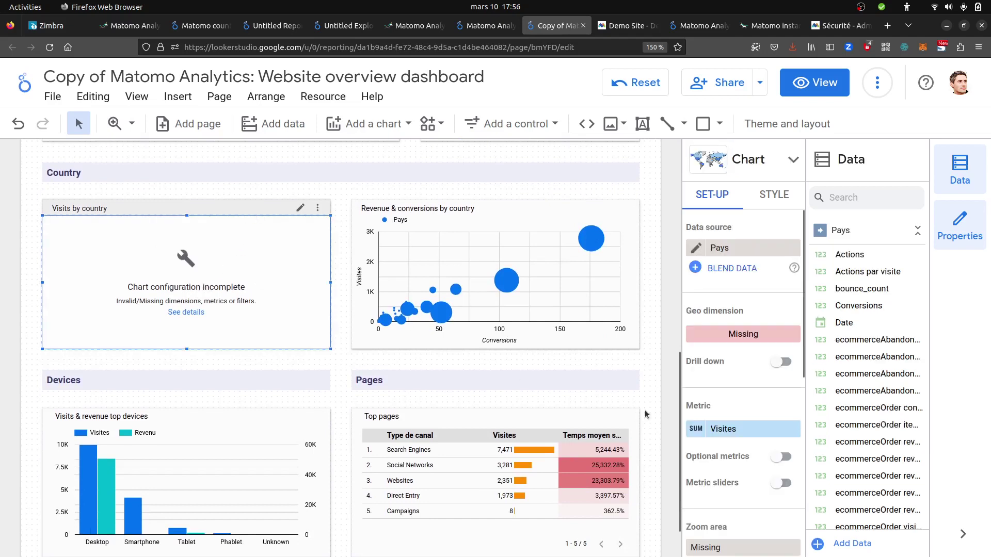
scroll(872, 393, down, 10)
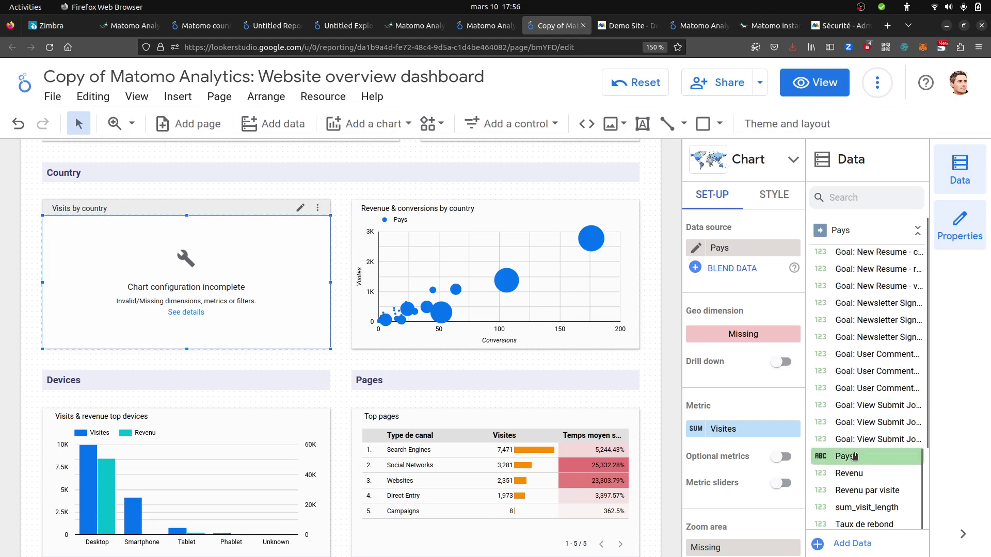
drag(846, 456, 732, 334)
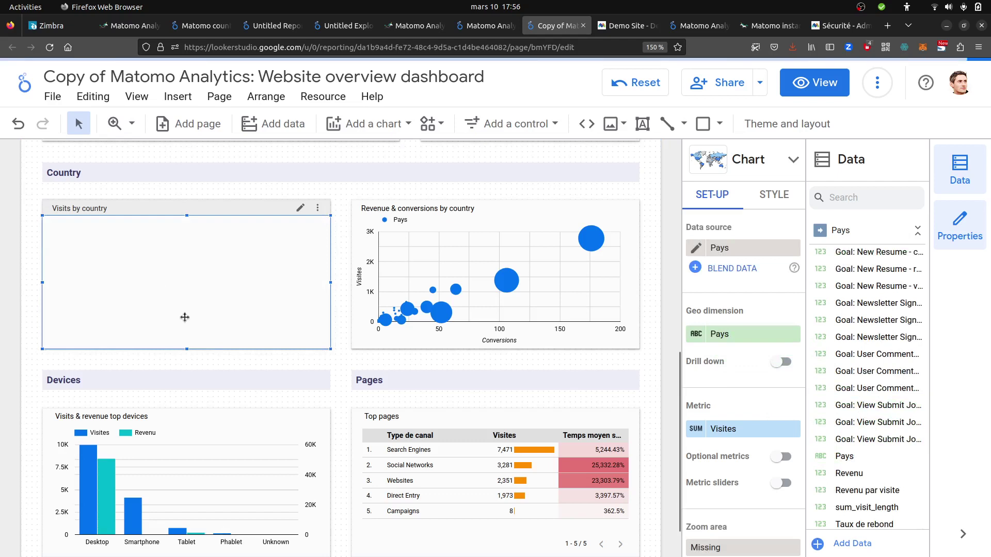
scroll(255, 340, up, 3)
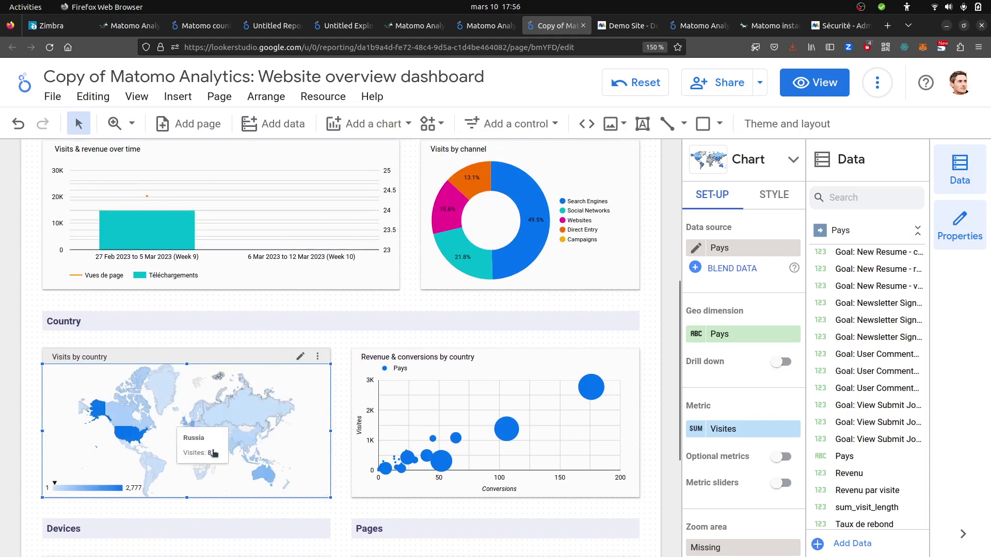
mouse_move(191, 432)
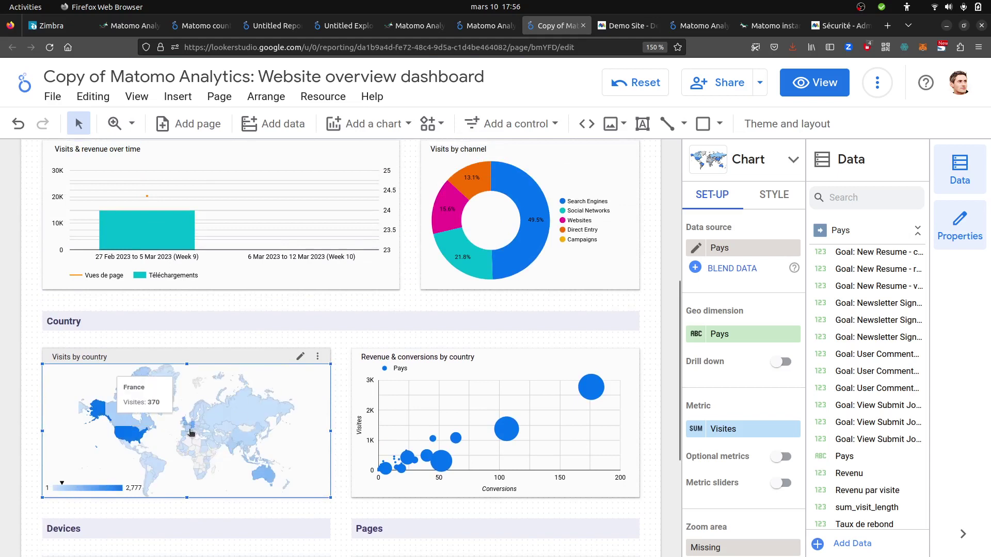
mouse_move(223, 418)
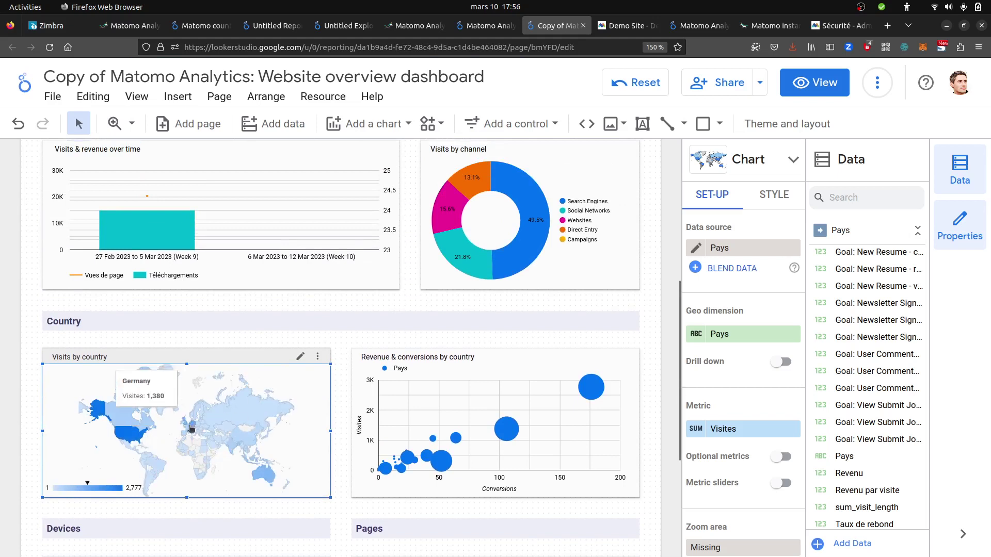
Step: Open Matomo's Visiteurs > Provenances géographiques reports and reload the page to retry the errors
click(631, 27)
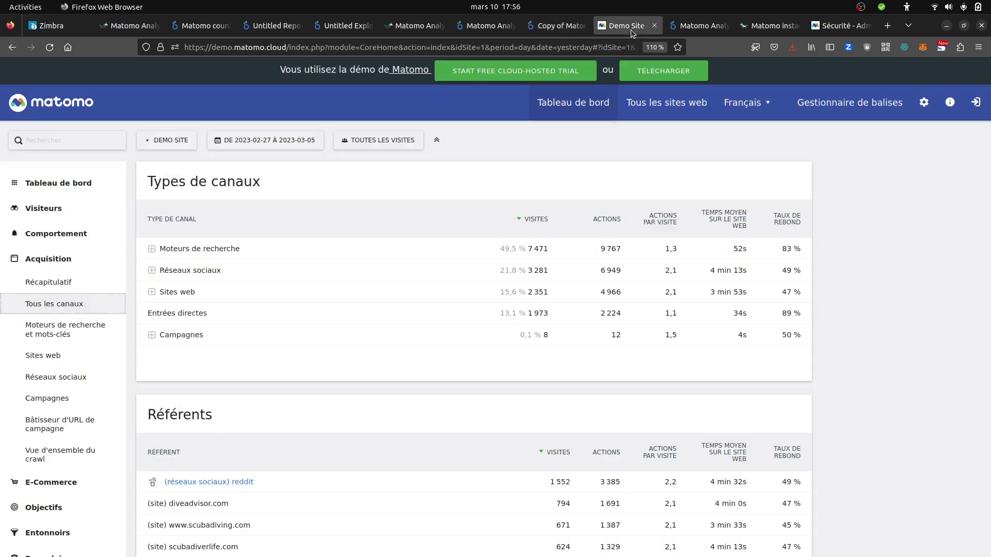
click(50, 209)
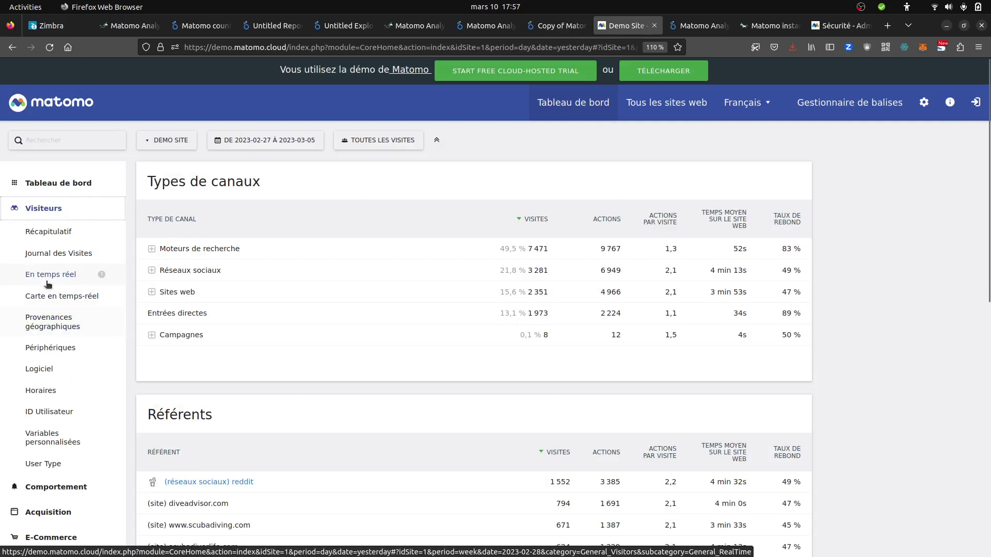
click(46, 322)
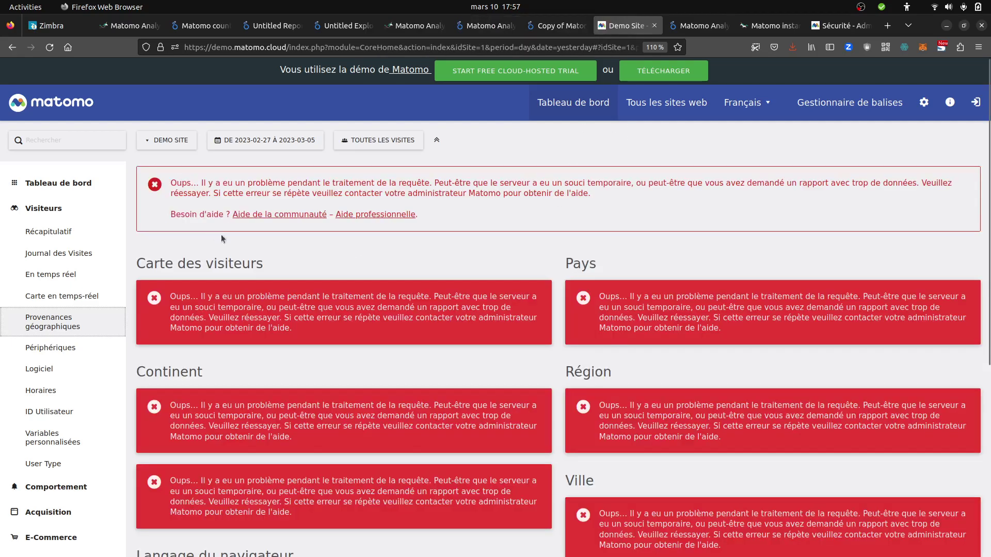
click(50, 47)
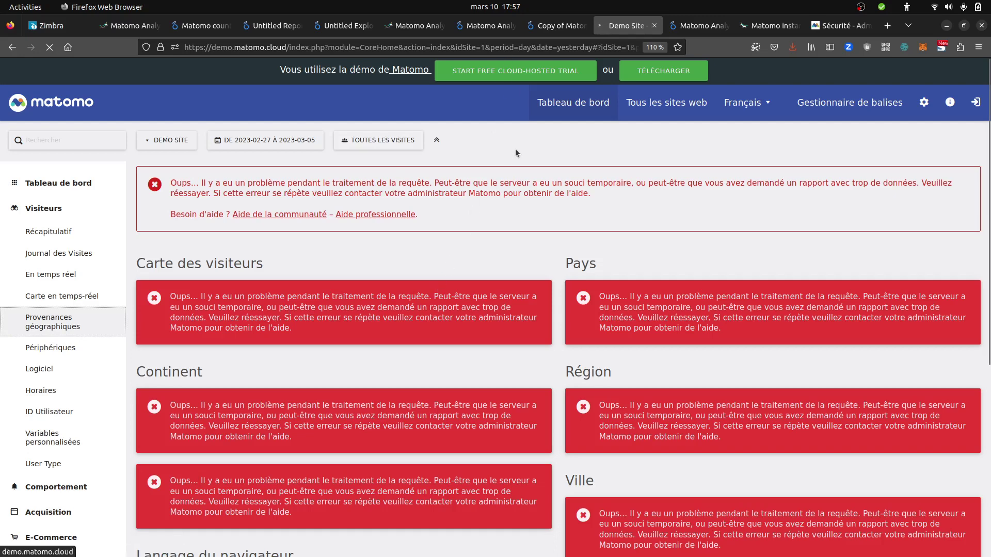
Step: Delete the Devices bar chart from the copied dashboard
click(546, 27)
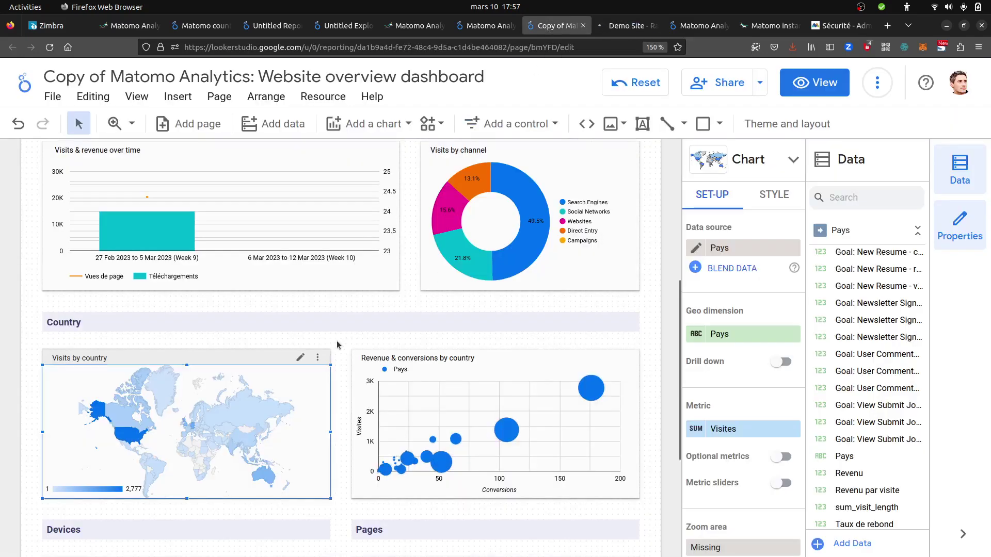
scroll(336, 340, up, 4)
scroll(337, 340, down, 8)
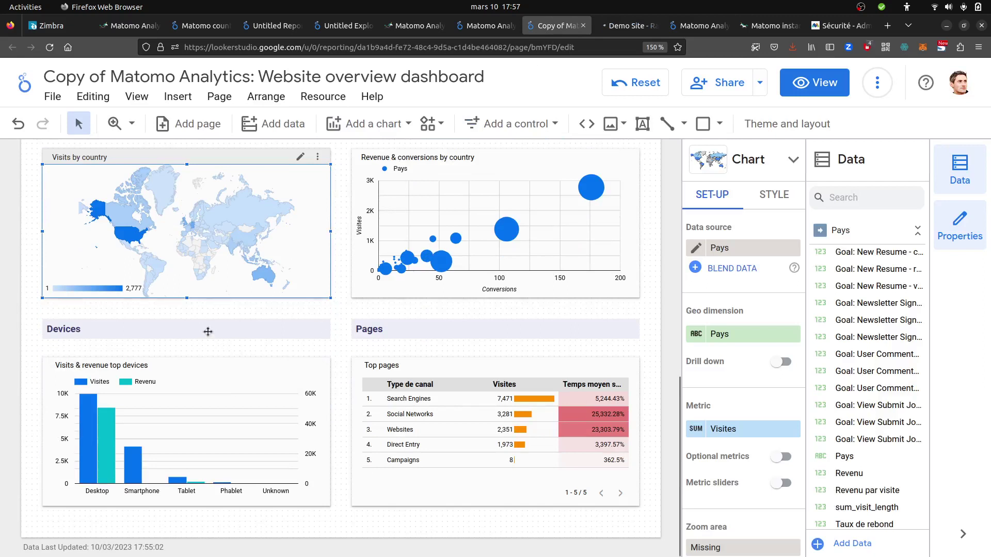
click(99, 366)
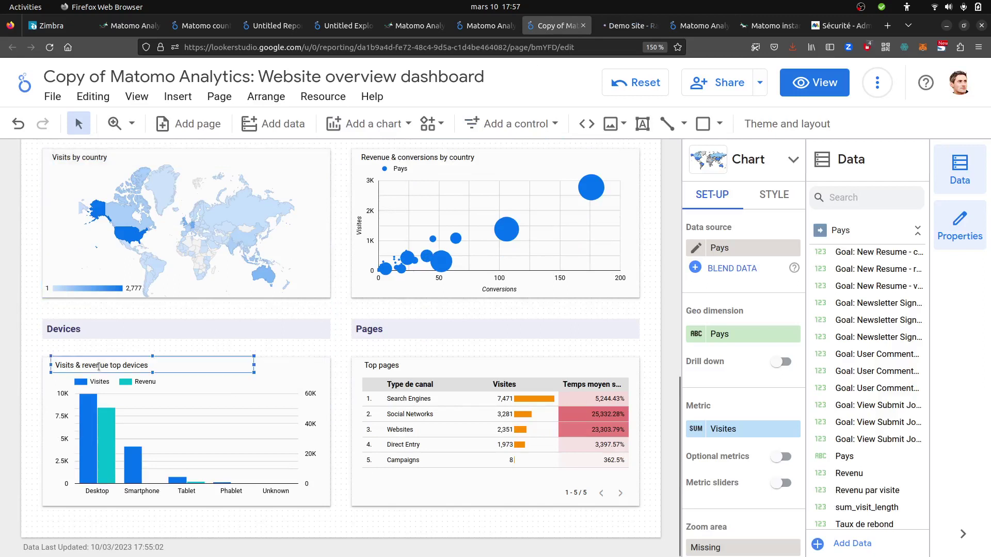
click(146, 370)
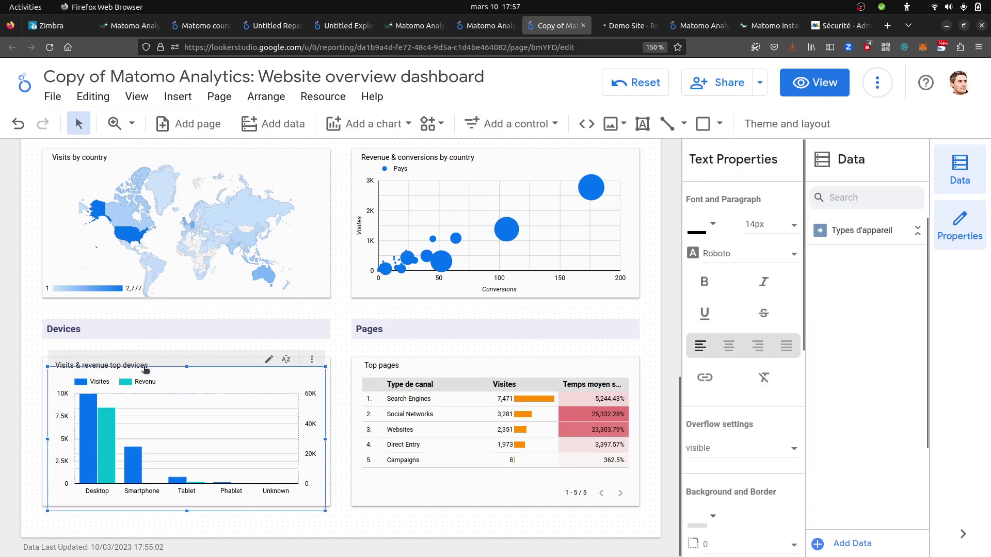
key(Delete)
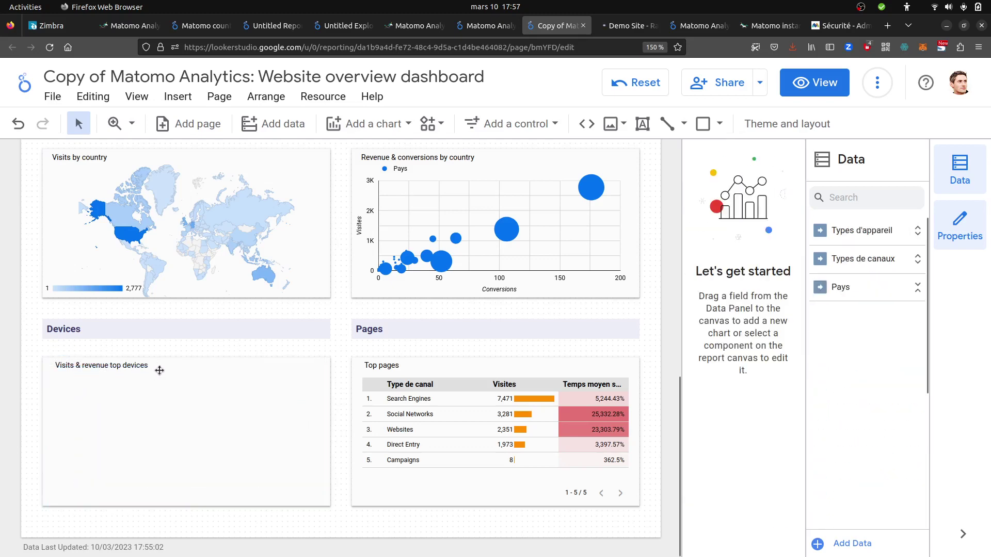
Step: Change the leftover Devices heading text to 'France'
click(156, 366)
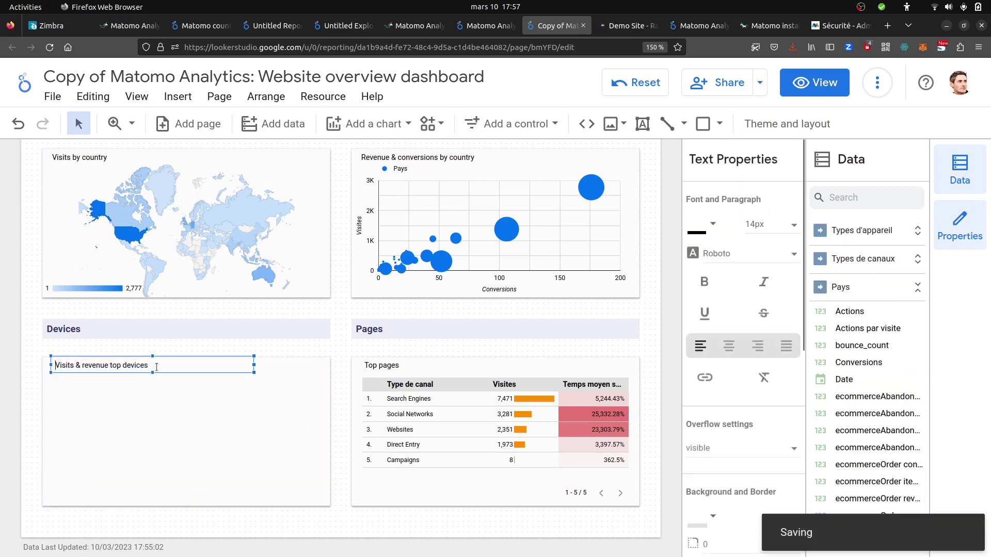
double_click(156, 366)
text(France)
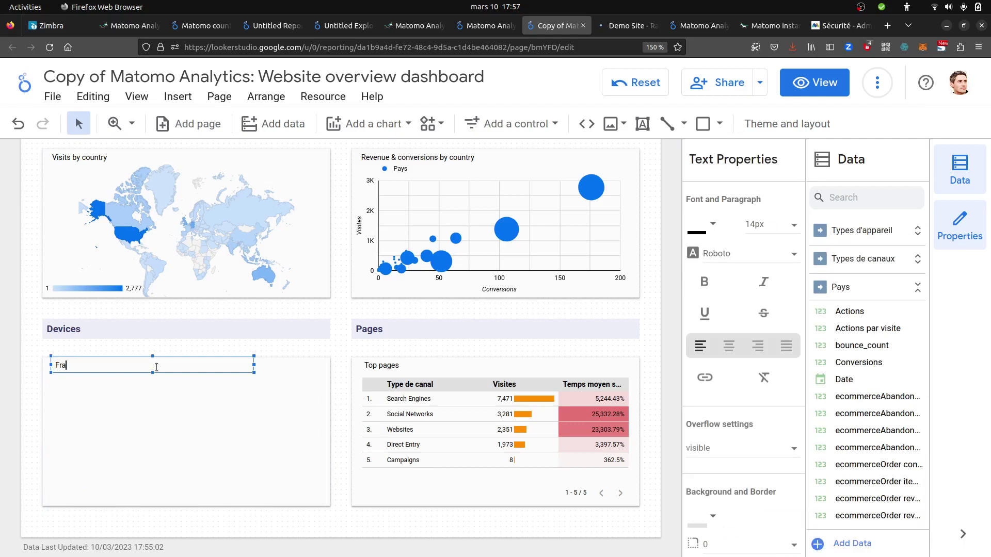
click(58, 401)
click(28, 370)
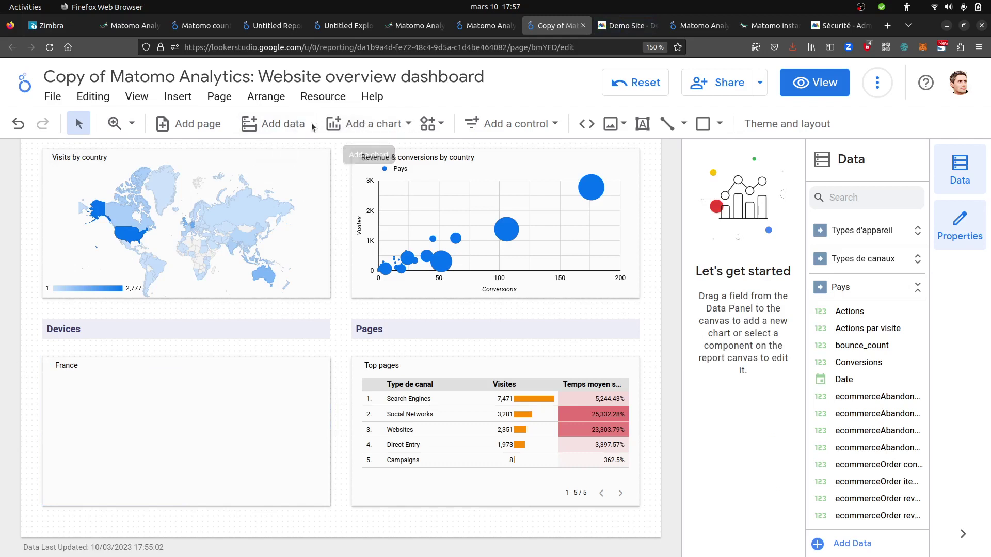
Step: Insert a geo chart inside the France card
click(353, 126)
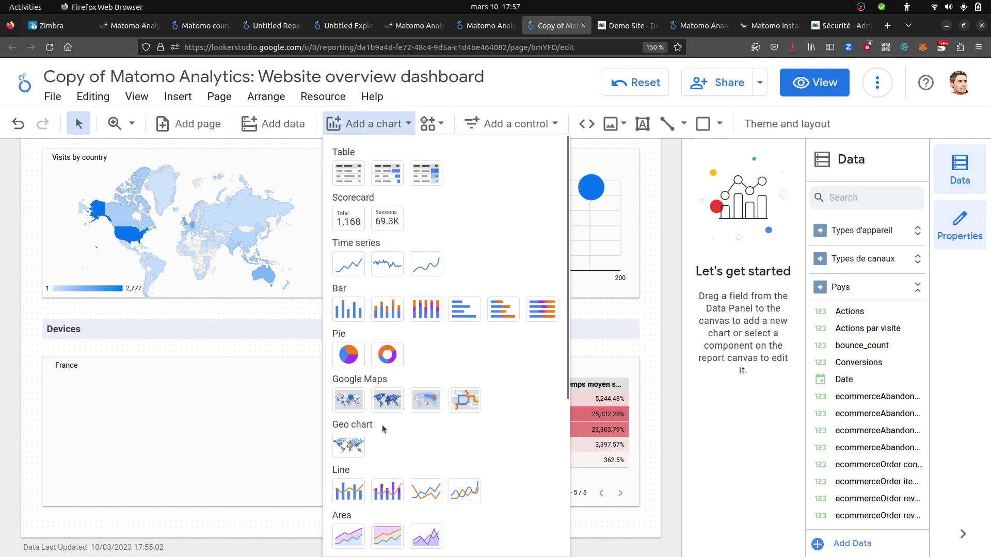
click(349, 449)
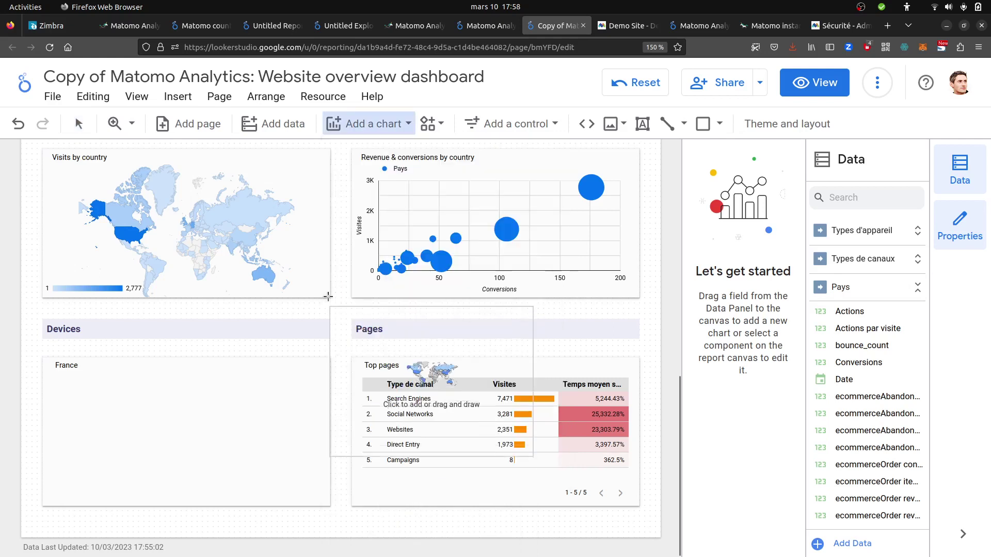
click(69, 370)
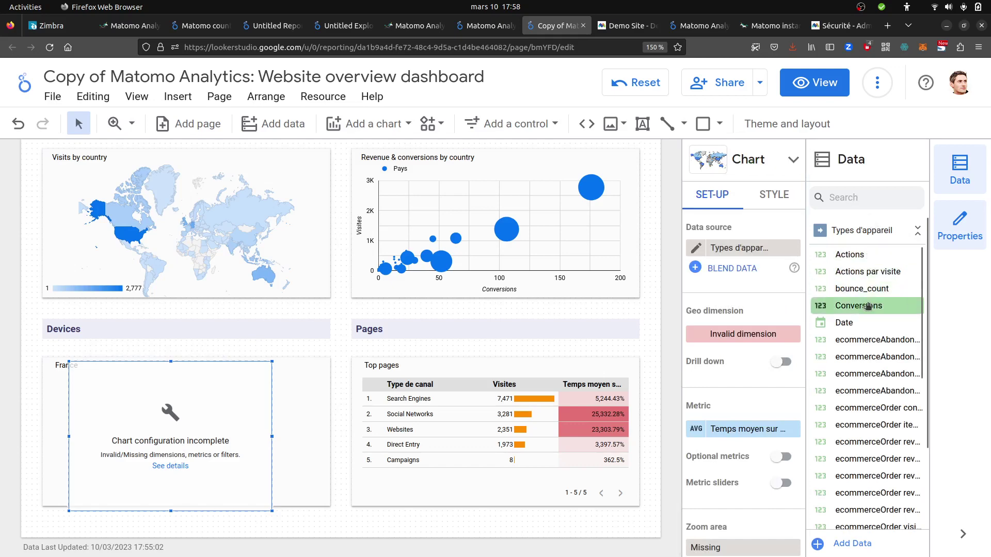
Step: Bring up the Add data to report panel from the bottom of the Data panel
scroll(868, 307, down, 5)
scroll(867, 310, up, 3)
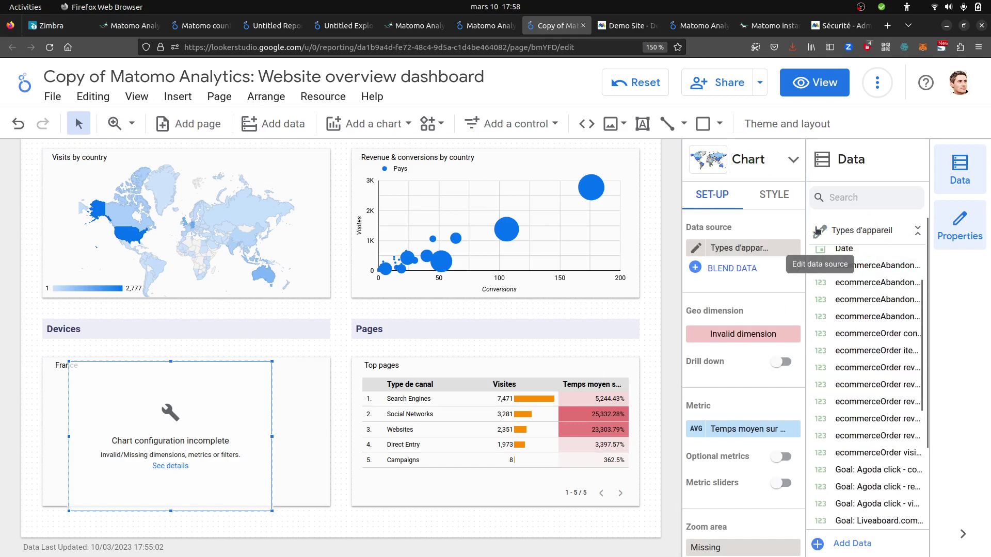
scroll(857, 362, down, 8)
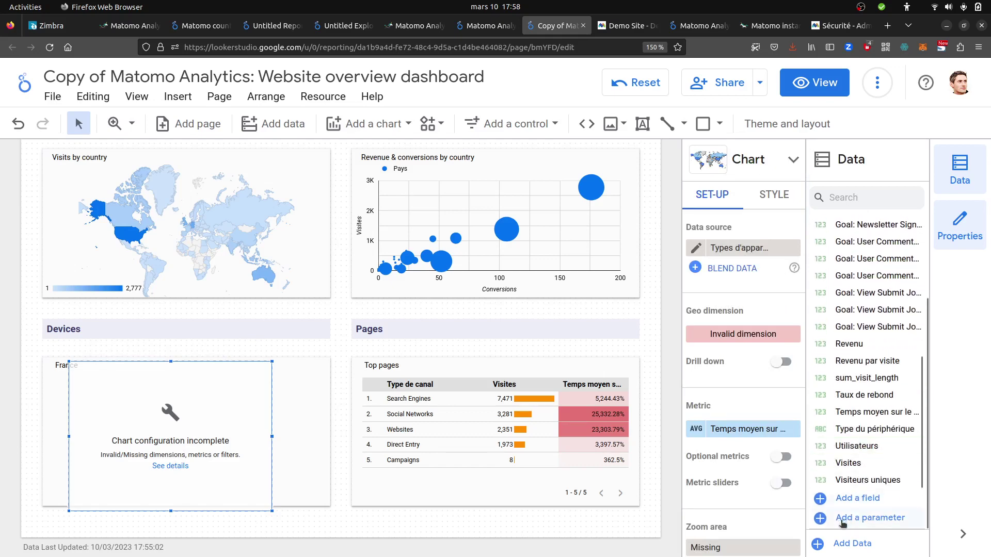
click(844, 542)
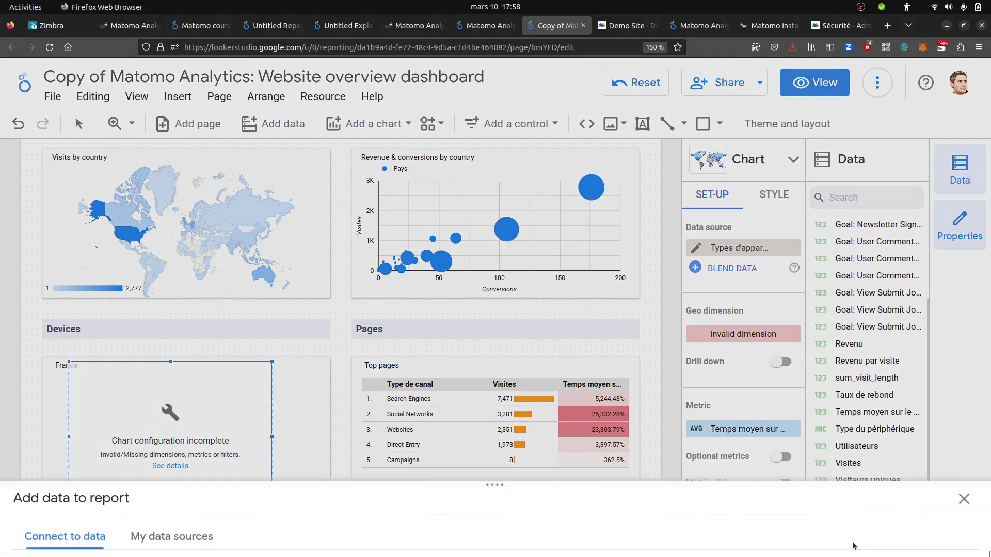
Step: Find the France source under My data sources by searching 'france', and add it to the report
click(183, 303)
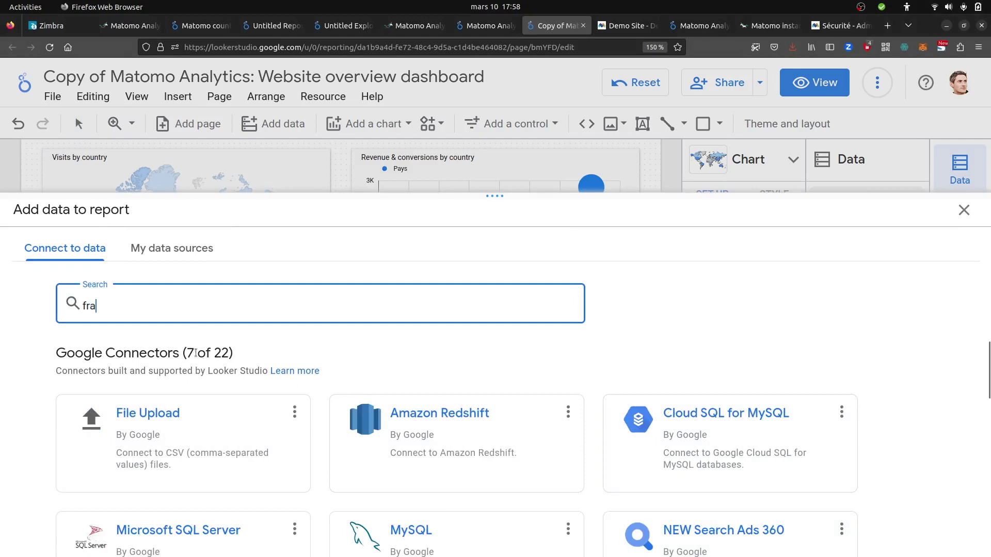
click(190, 249)
click(161, 308)
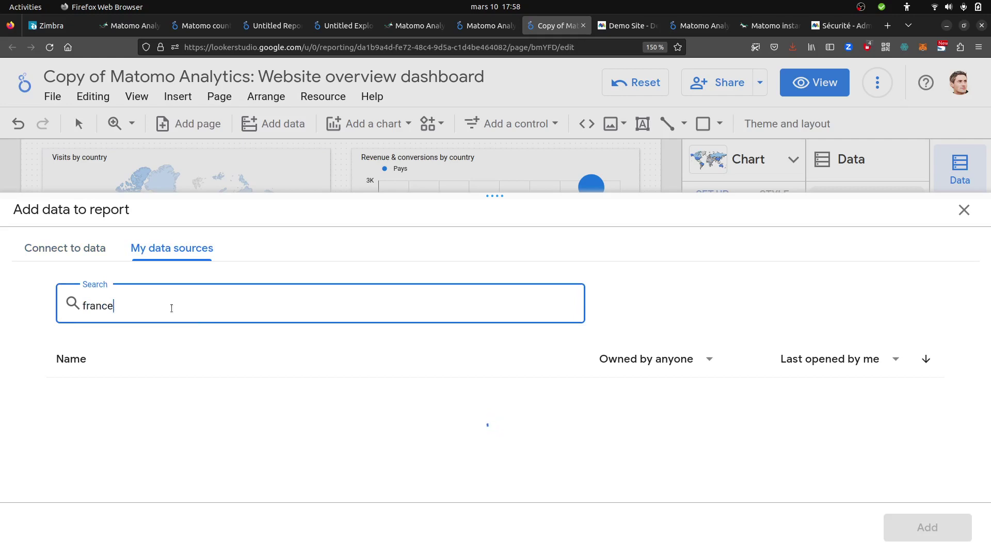
click(234, 402)
click(914, 525)
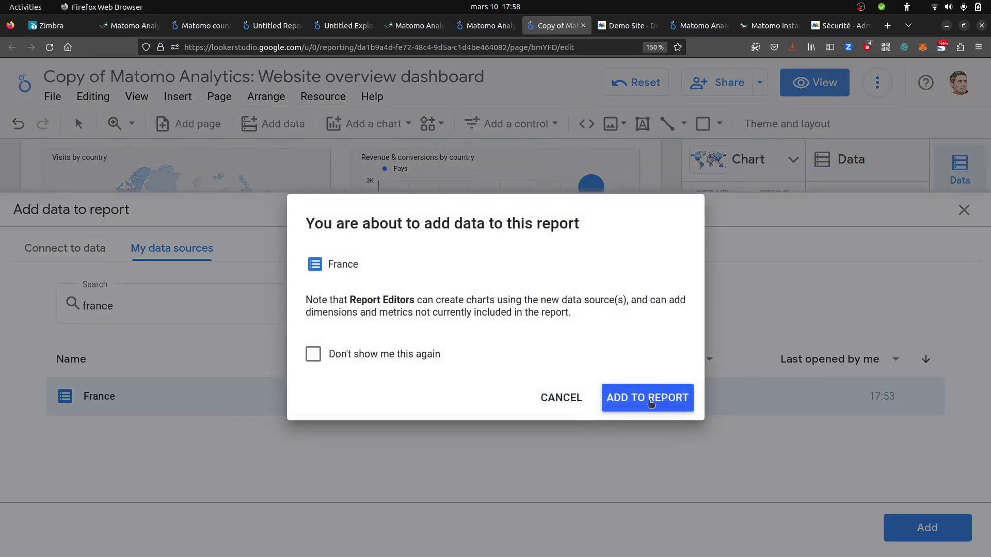
click(651, 403)
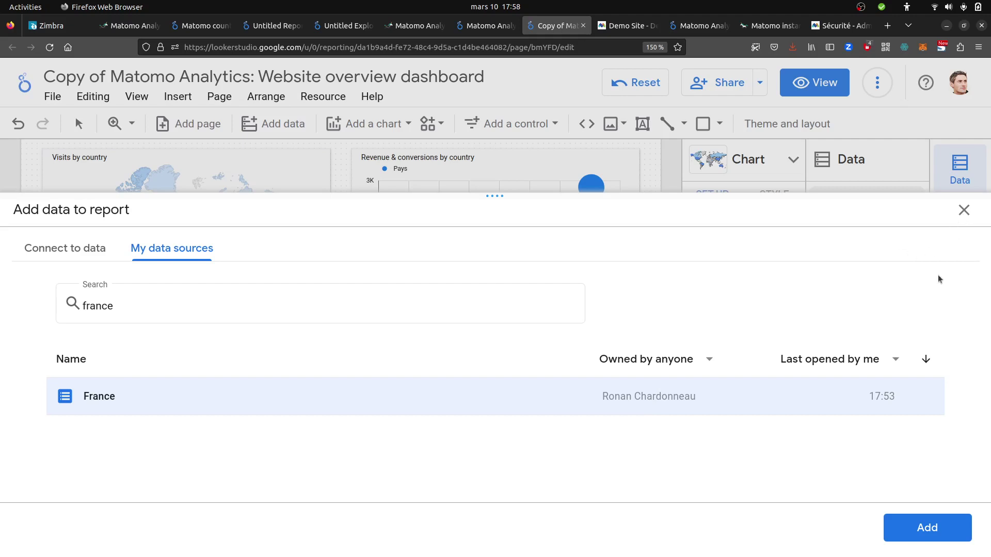
click(902, 531)
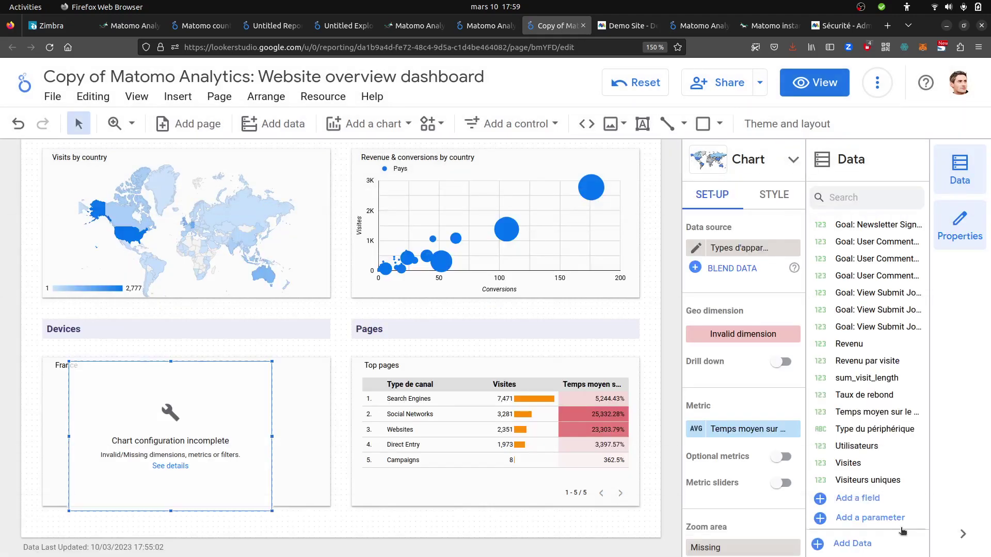
click(208, 436)
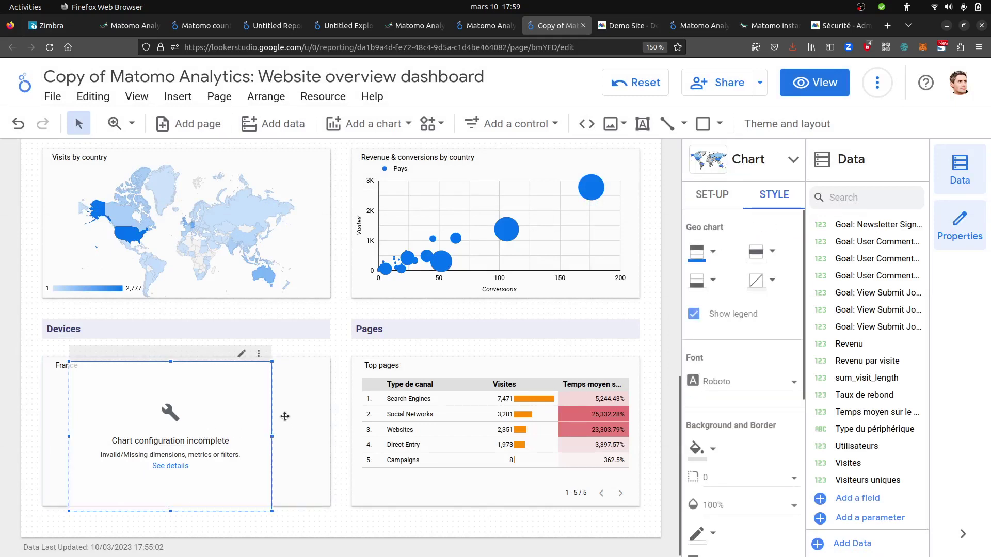
click(720, 195)
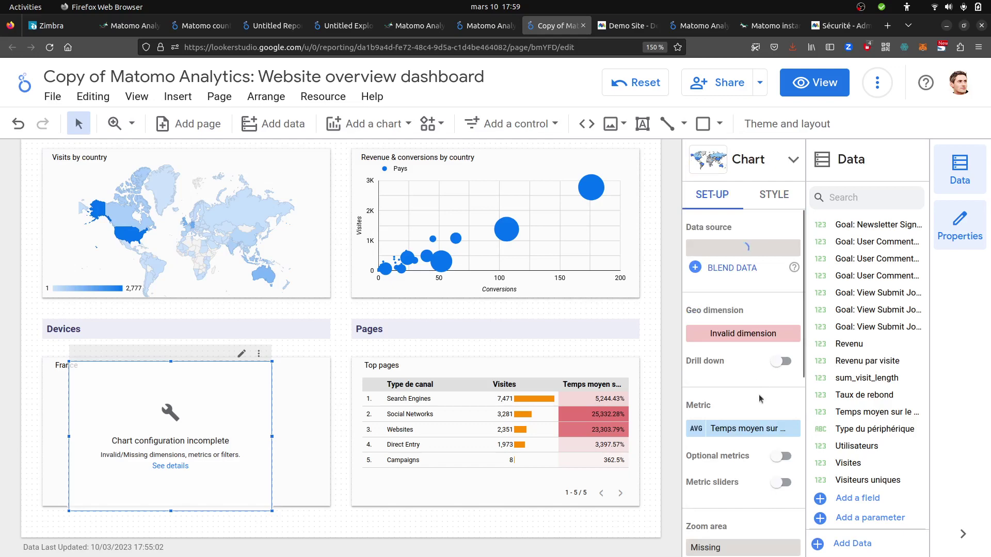
scroll(866, 386, up, 3)
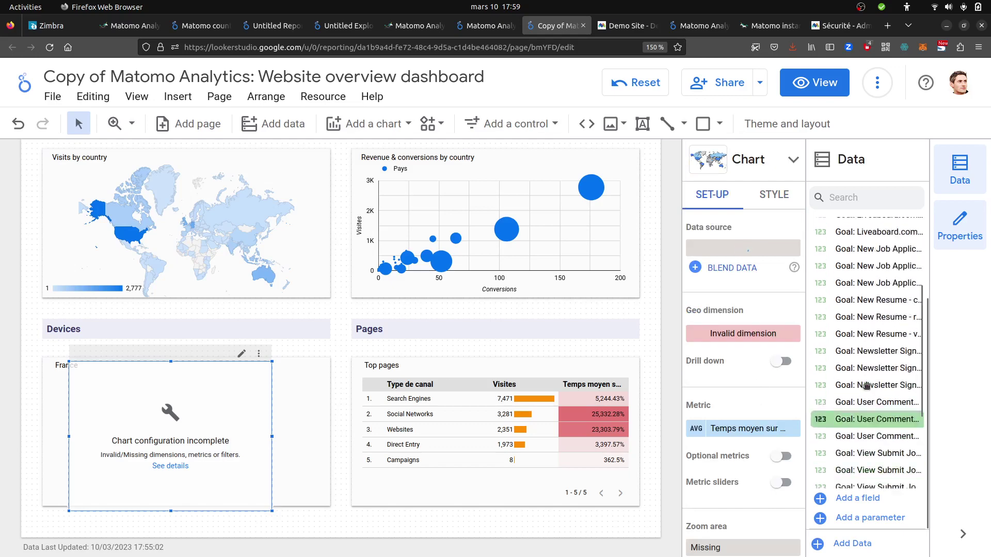
scroll(866, 386, up, 3)
scroll(867, 387, down, 5)
scroll(866, 390, up, 5)
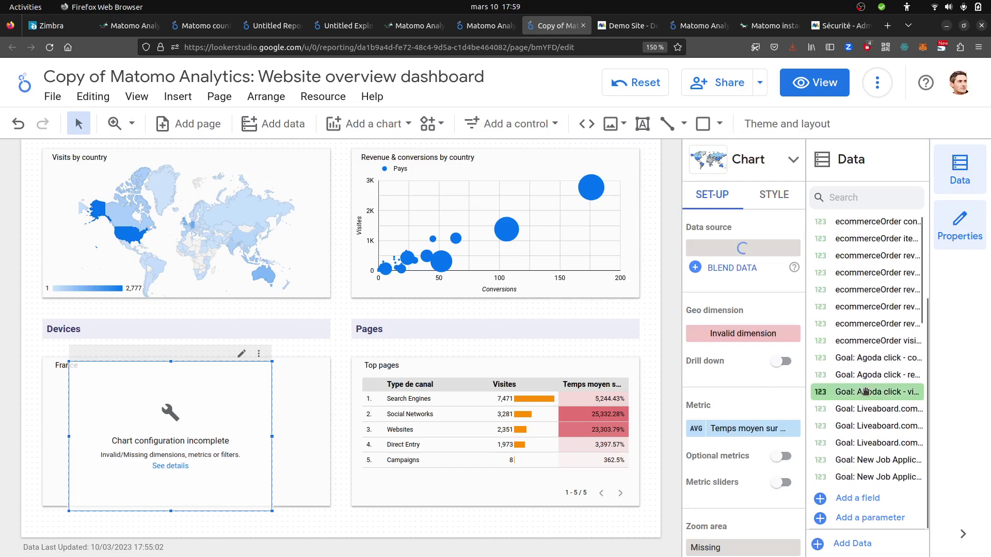
scroll(866, 389, up, 3)
scroll(875, 386, down, 5)
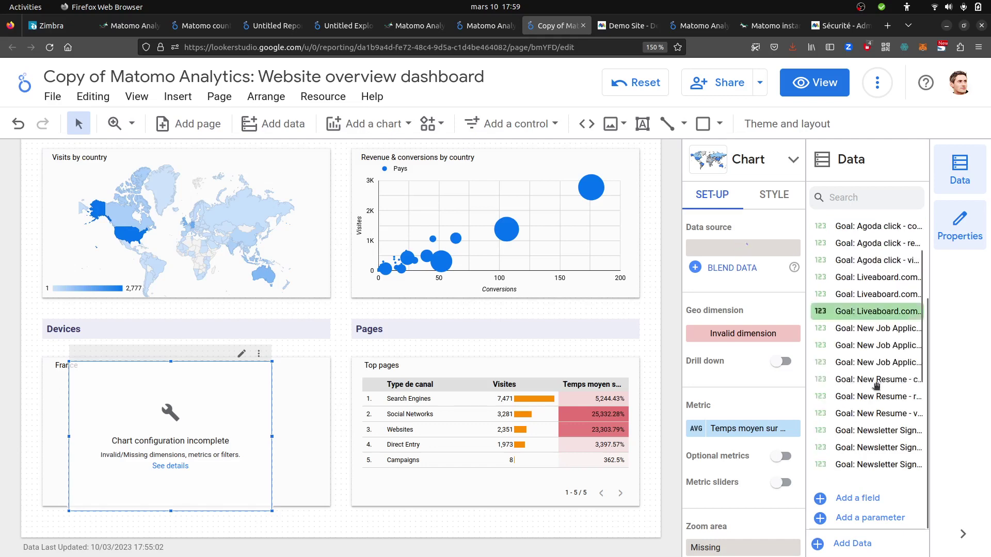
scroll(876, 385, down, 5)
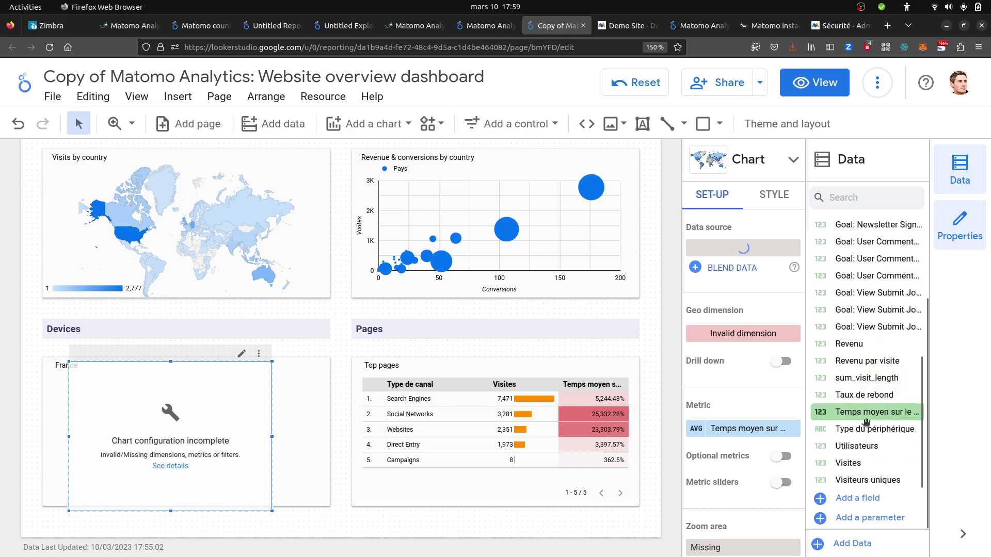
drag(852, 463, 751, 431)
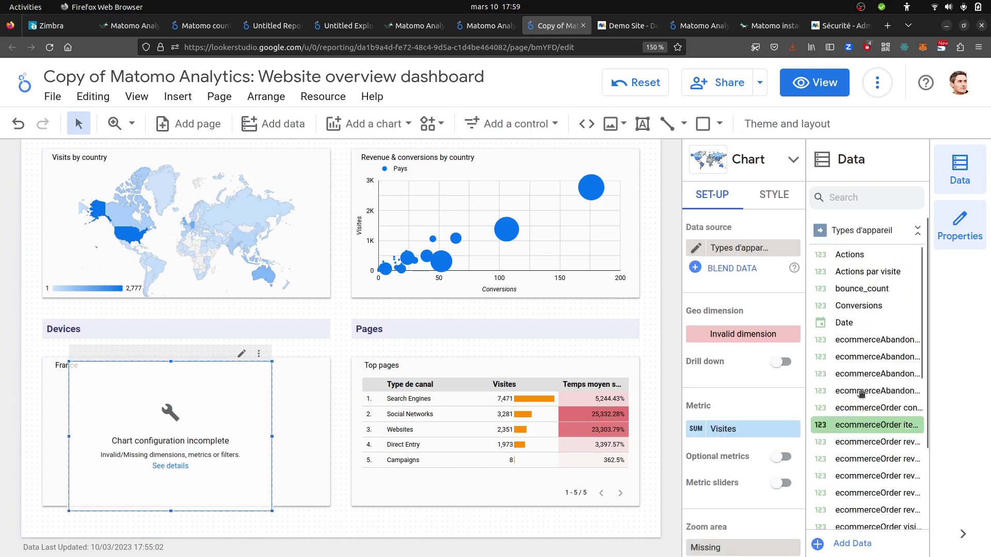
scroll(863, 464, down, 5)
scroll(856, 441, down, 5)
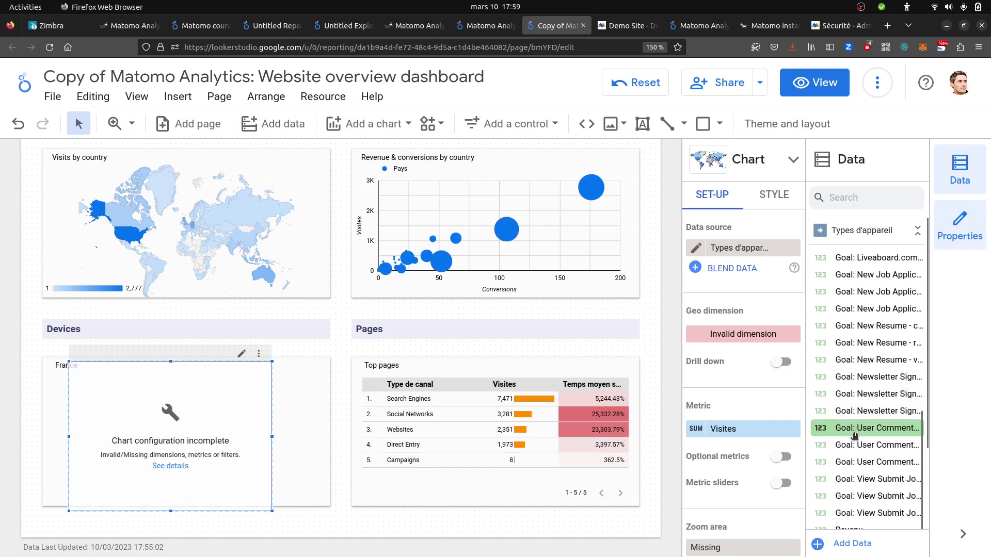
scroll(859, 465, down, 1)
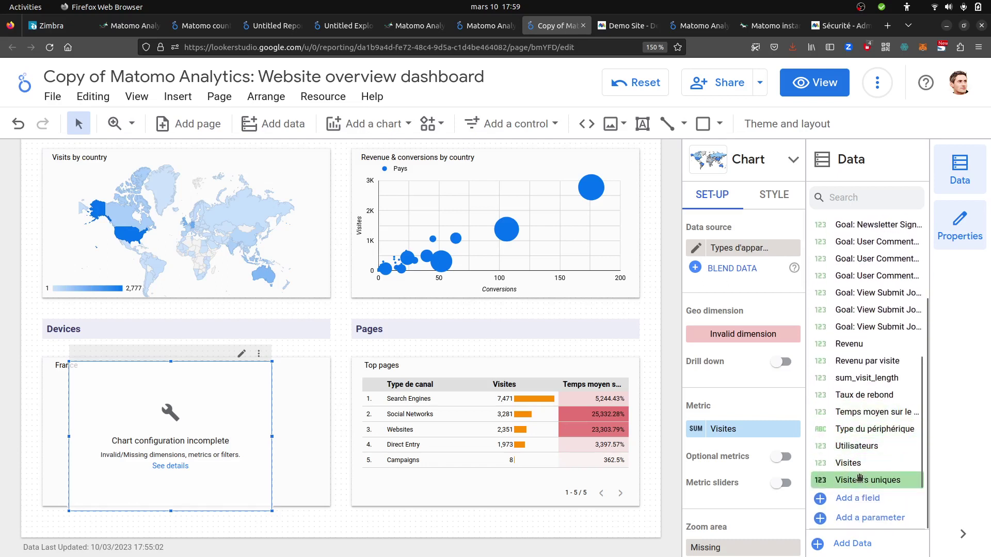
scroll(862, 464, up, 10)
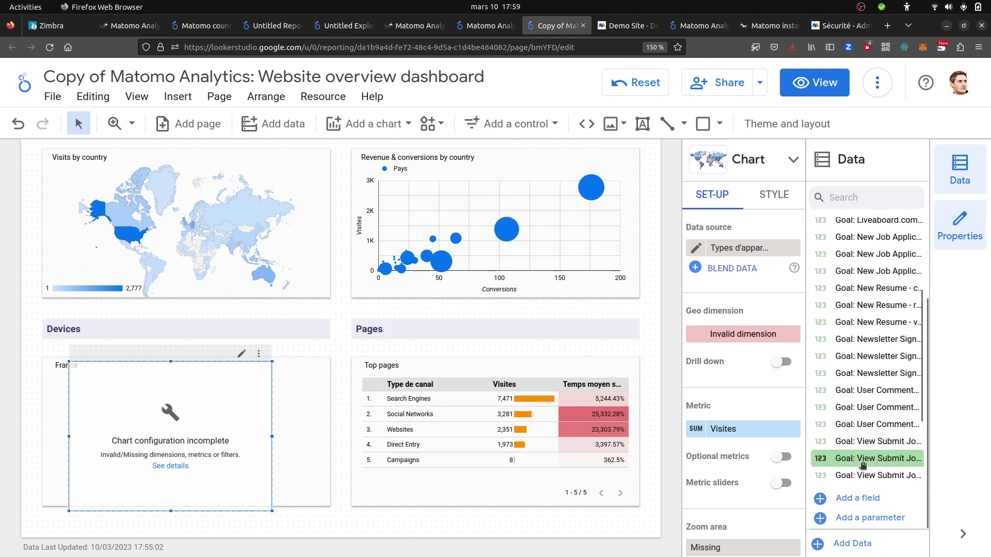
scroll(863, 463, up, 3)
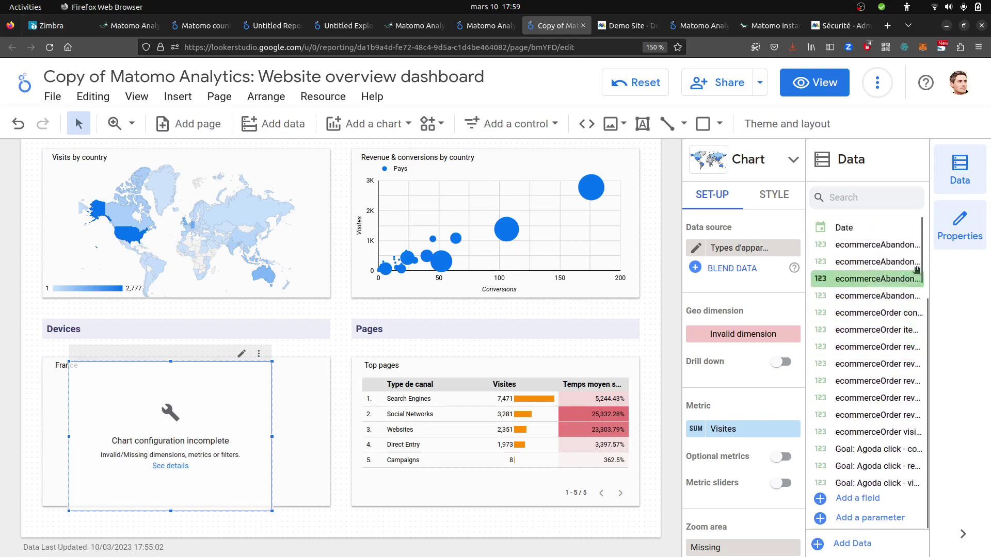
drag(922, 269, 917, 440)
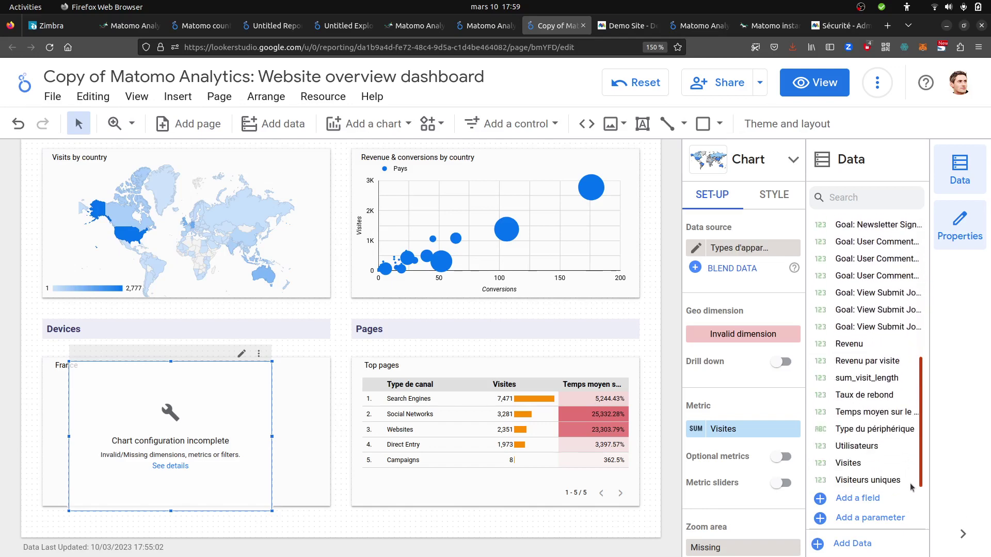
scroll(866, 362, up, 10)
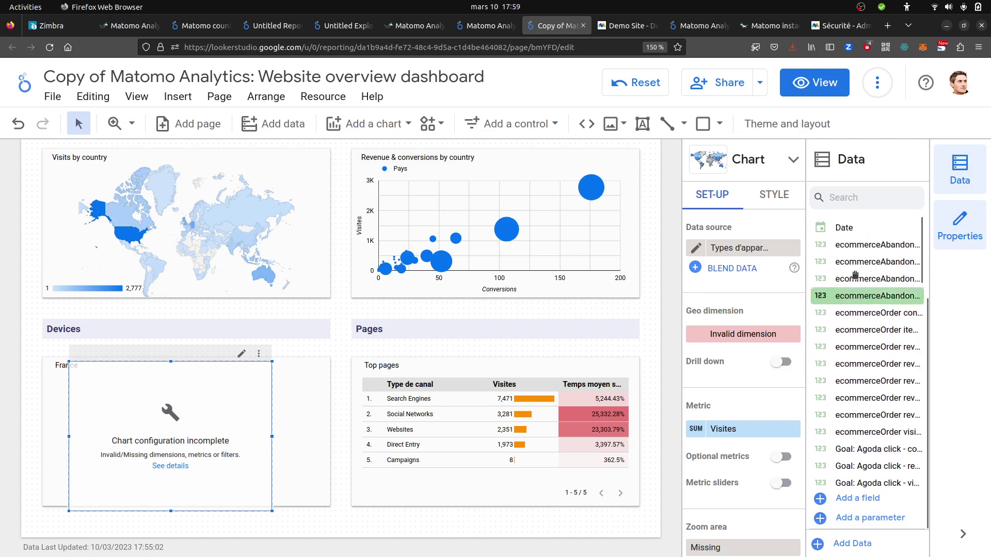
click(845, 201)
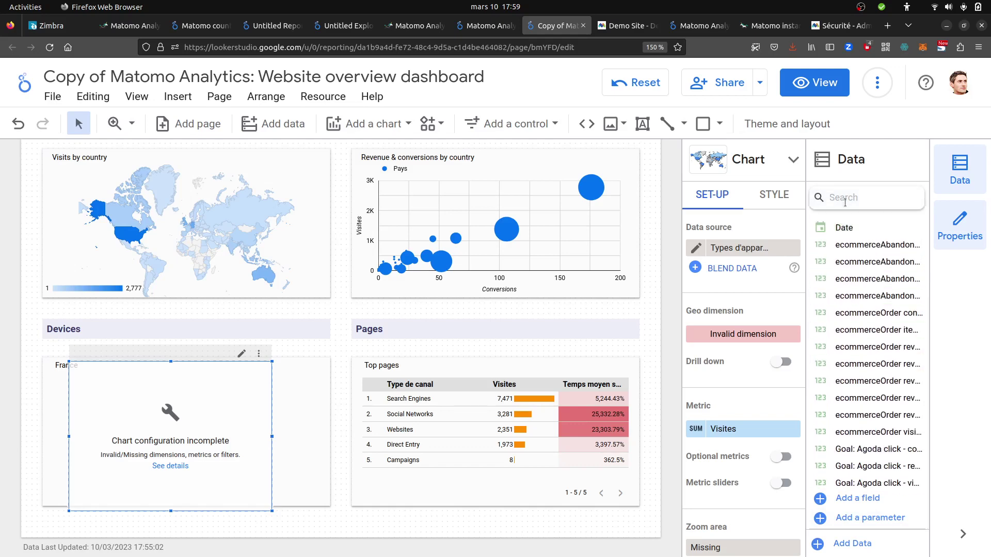
text(c)
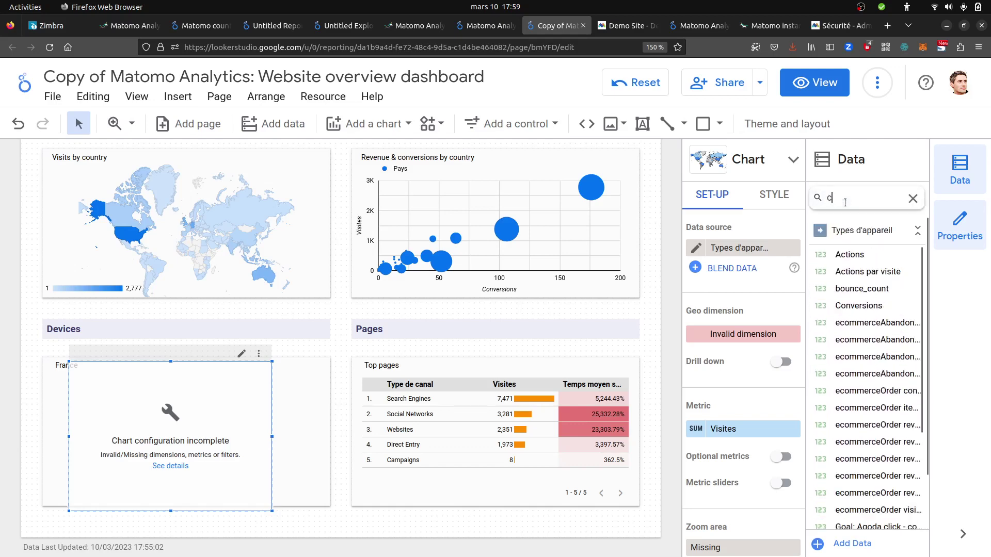
text(oun)
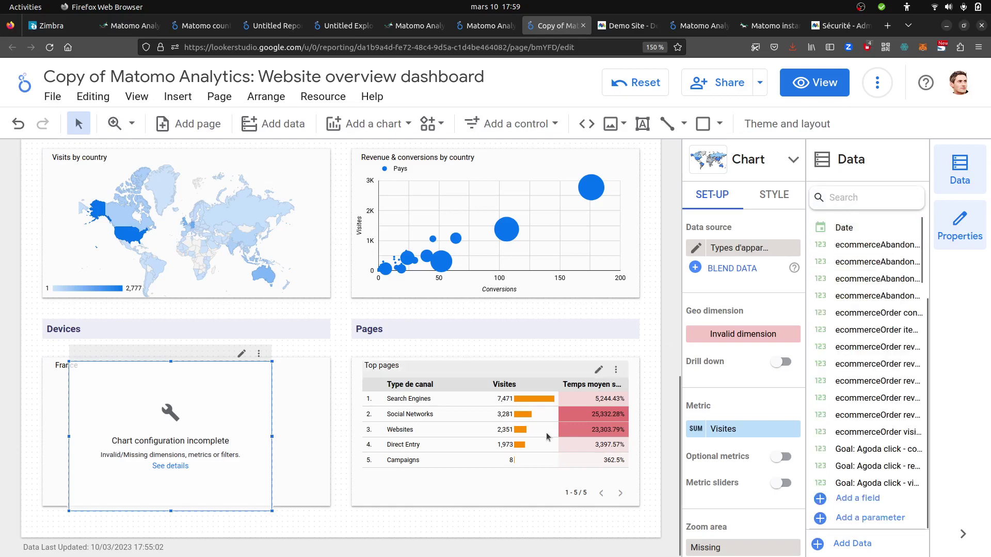
click(745, 335)
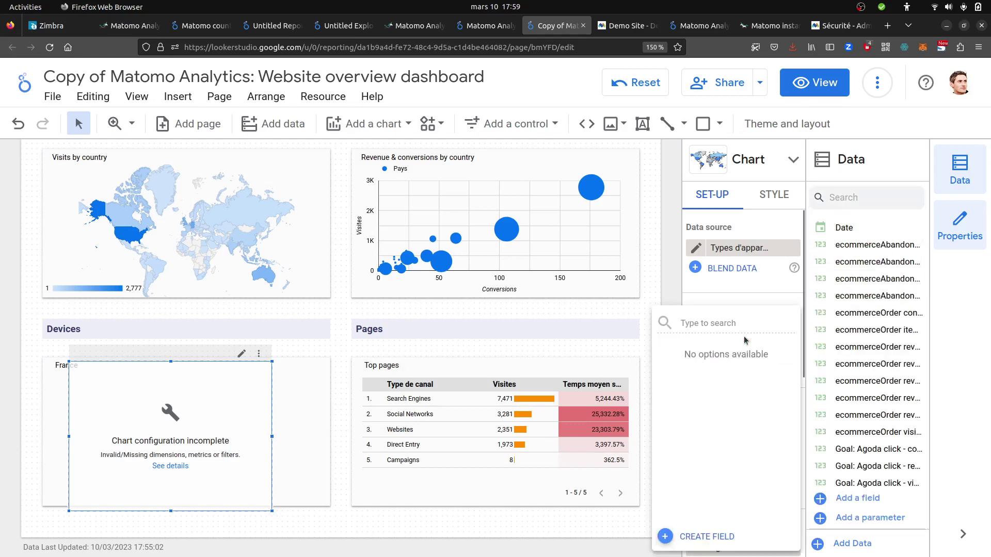
click(761, 296)
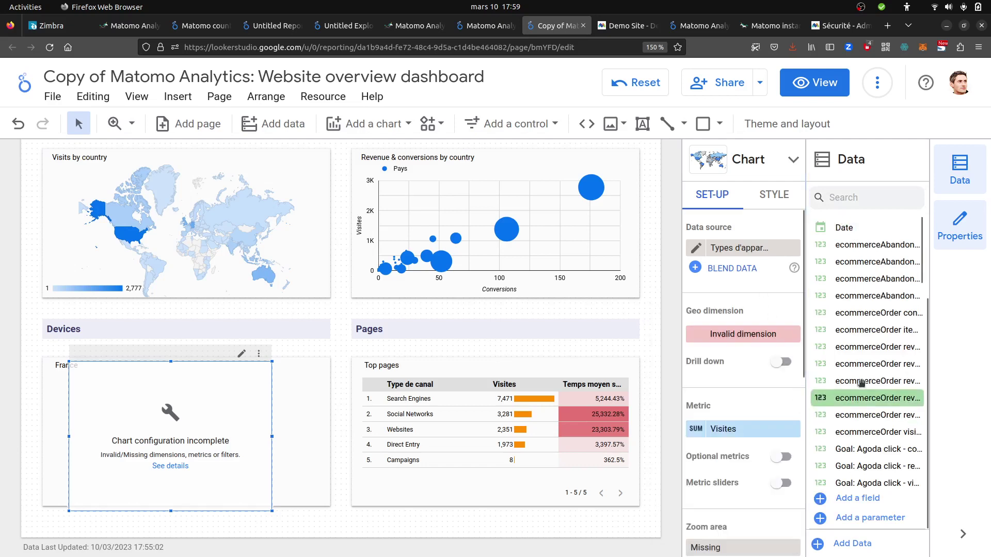
scroll(862, 382, down, 5)
scroll(862, 382, down, 3)
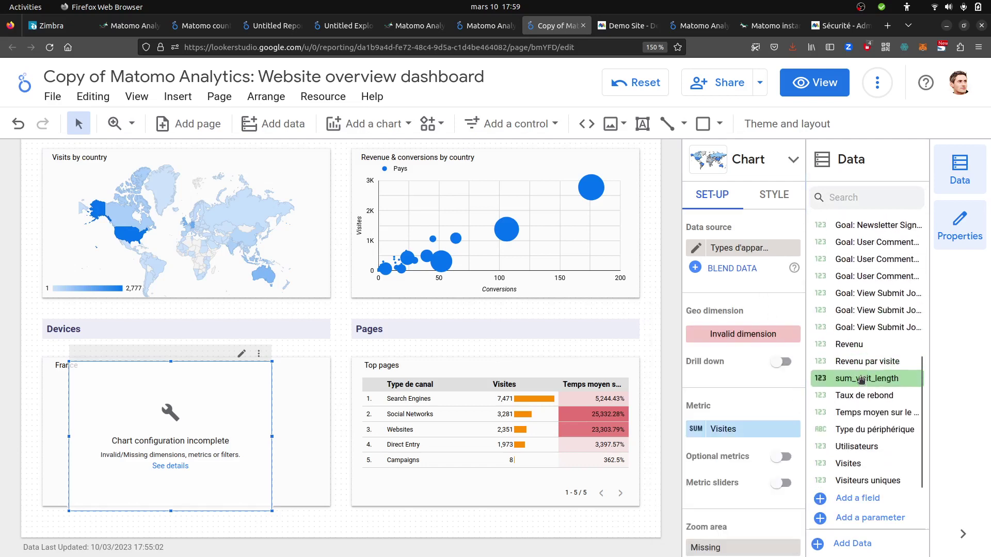
scroll(862, 382, up, 8)
scroll(861, 381, down, 8)
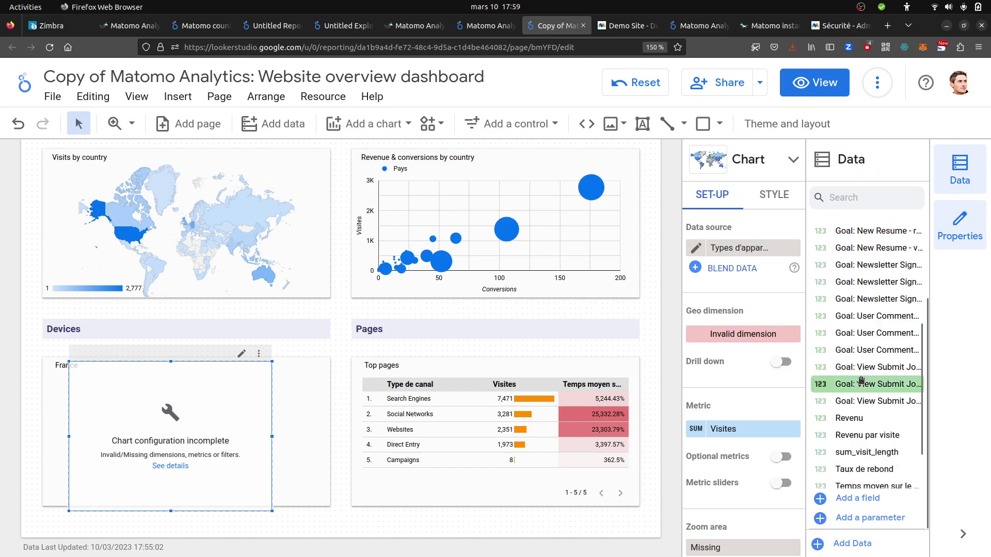
scroll(815, 320, up, 15)
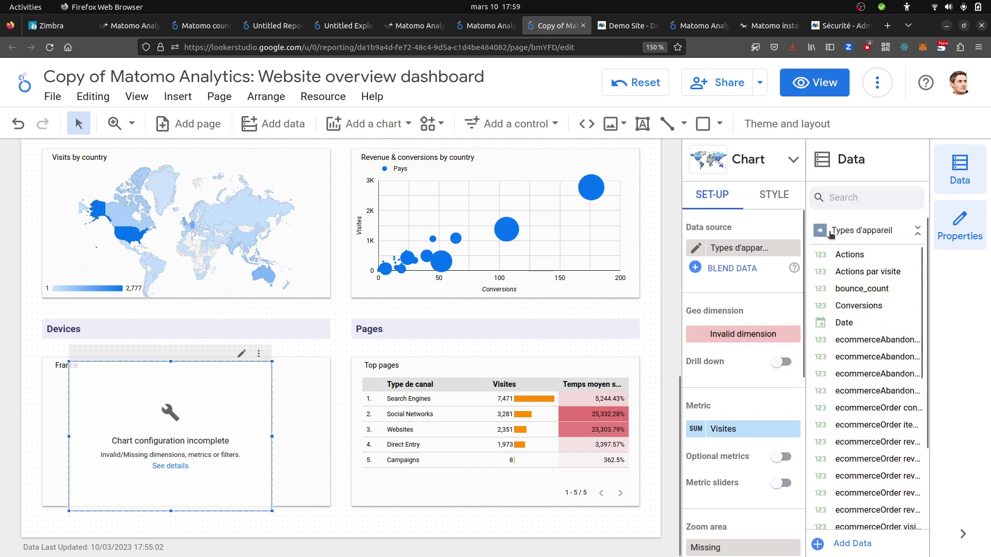
scroll(893, 491, down, 12)
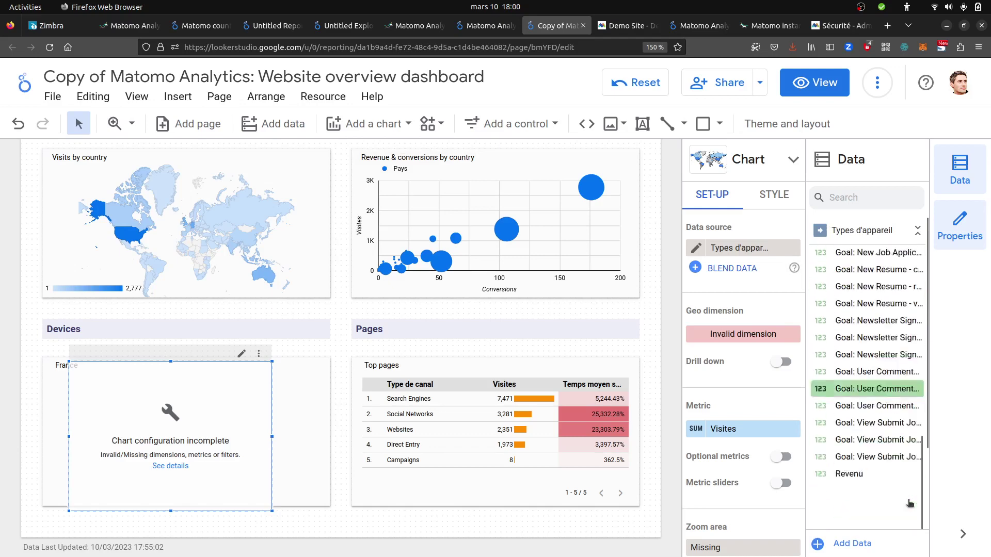
scroll(930, 466, down, 4)
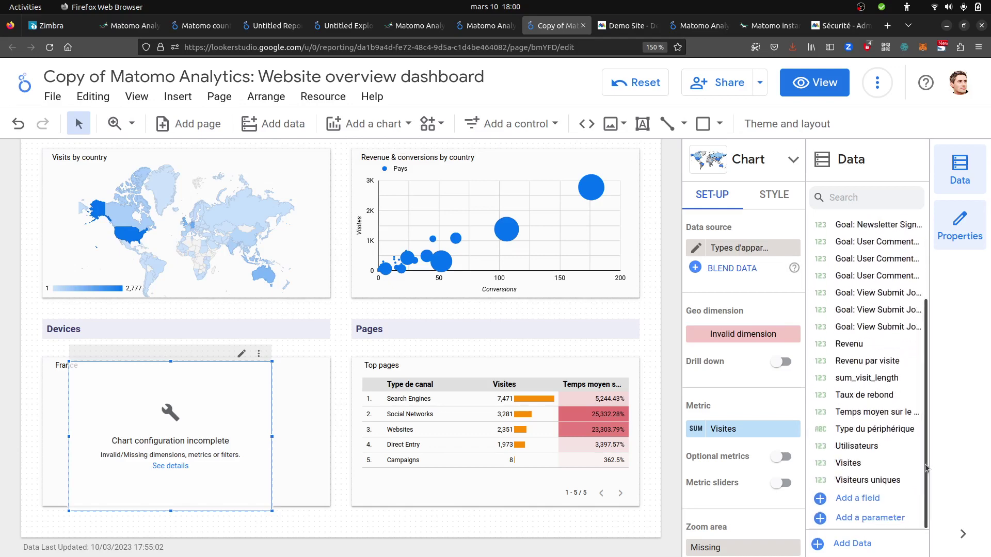
click(867, 545)
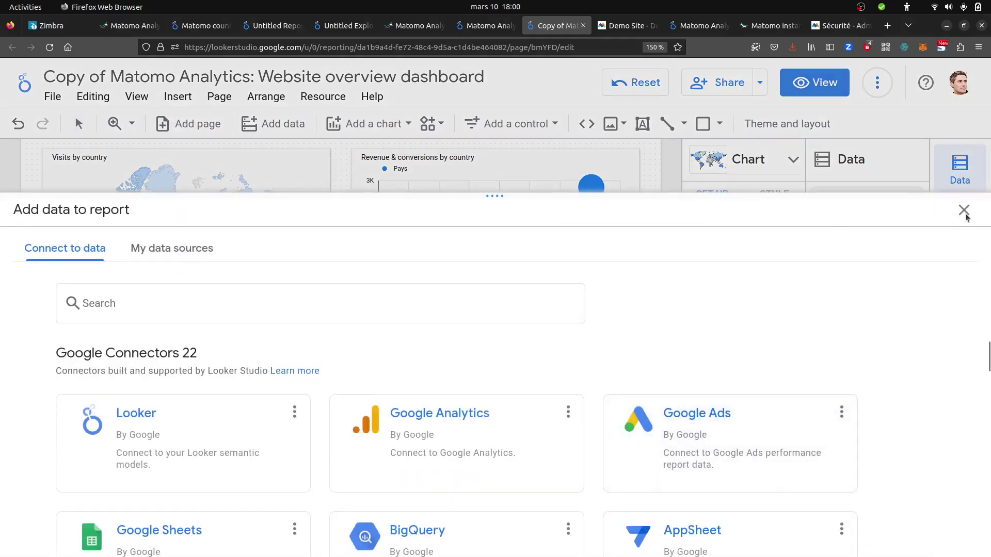
click(200, 249)
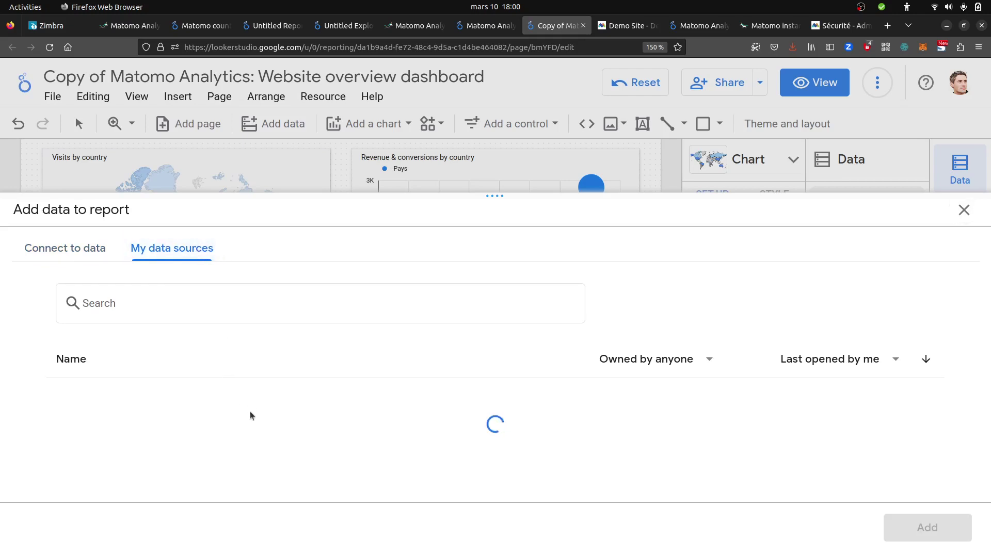
click(964, 210)
Step: Select the report's top date range control (27 Feb – 5 Mar 2023), leaving the range unchanged
scroll(408, 302, up, 6)
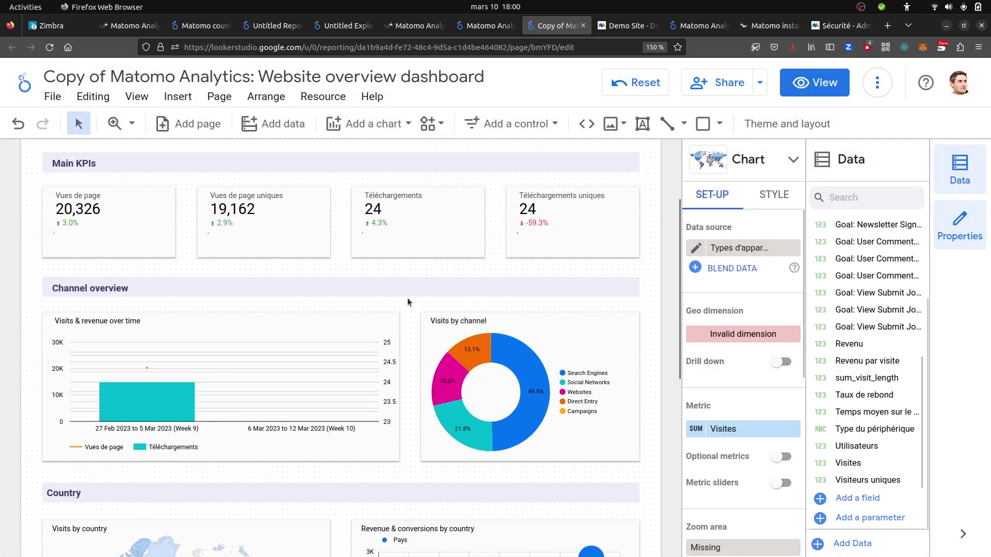
scroll(407, 298, up, 2)
scroll(418, 283, down, 4)
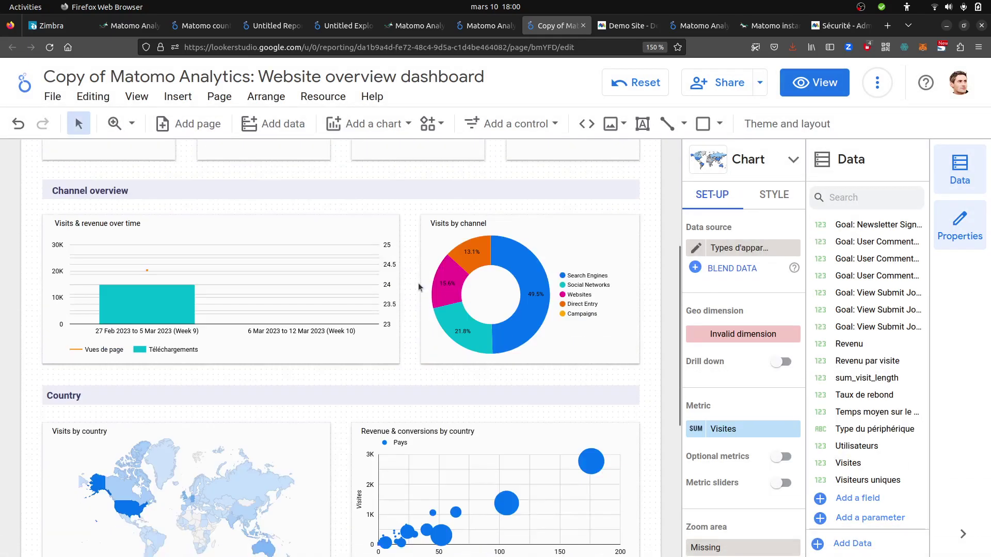
scroll(418, 282, up, 2)
scroll(418, 283, down, 3)
scroll(418, 283, up, 3)
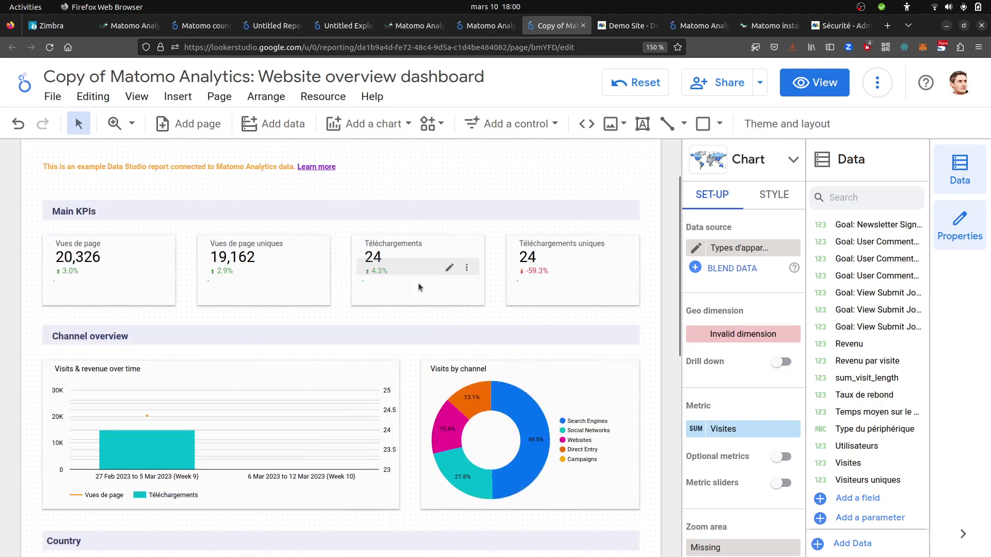
scroll(356, 274, up, 1)
scroll(335, 281, down, 4)
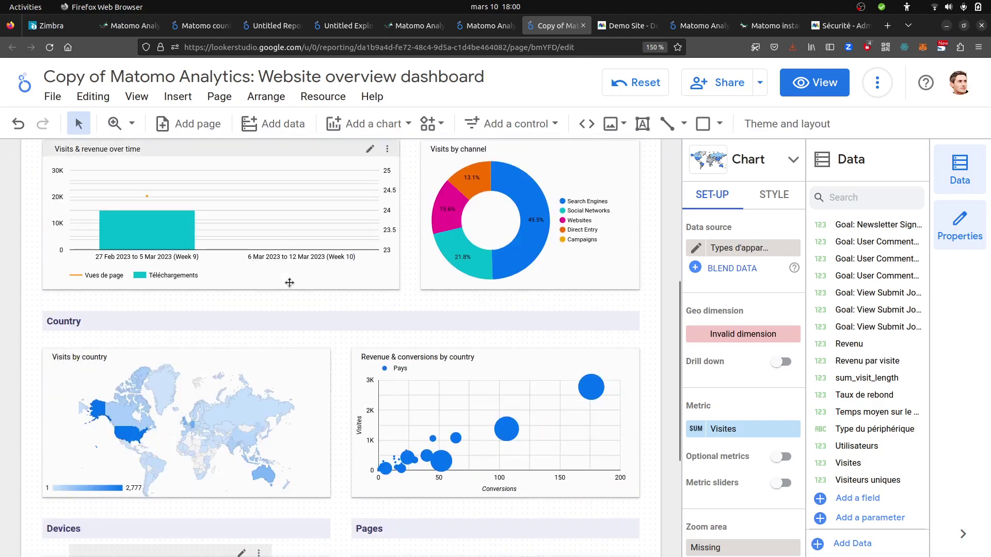
scroll(289, 282, up, 5)
click(512, 191)
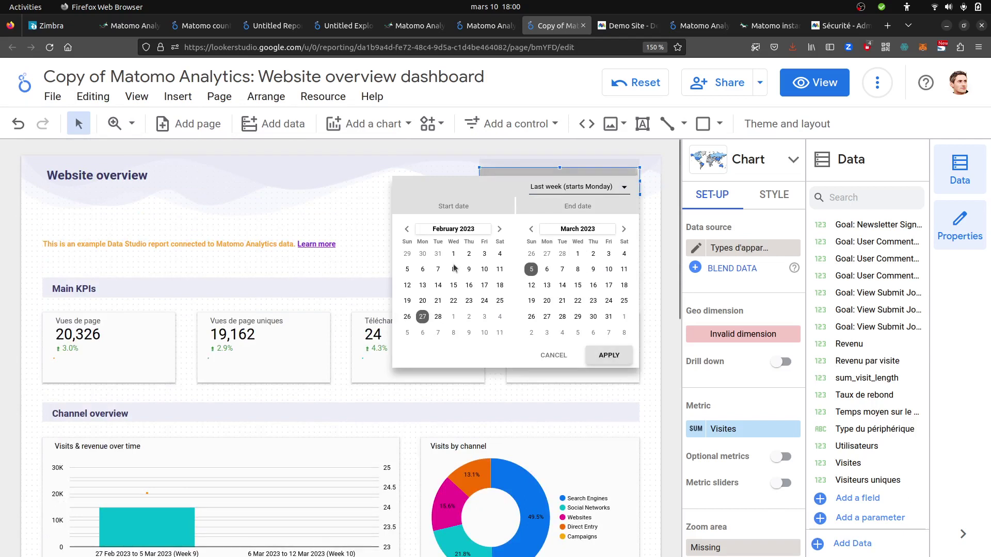
click(343, 191)
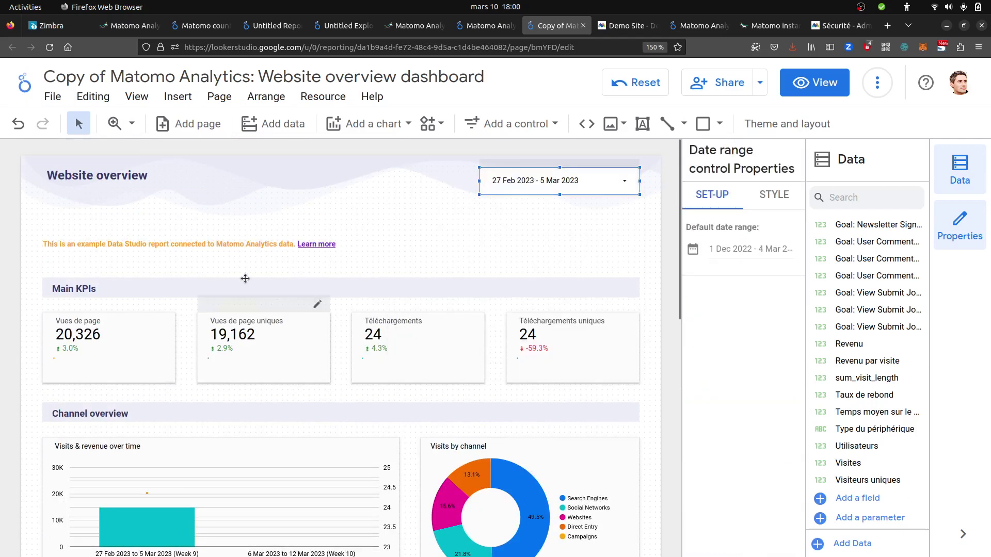